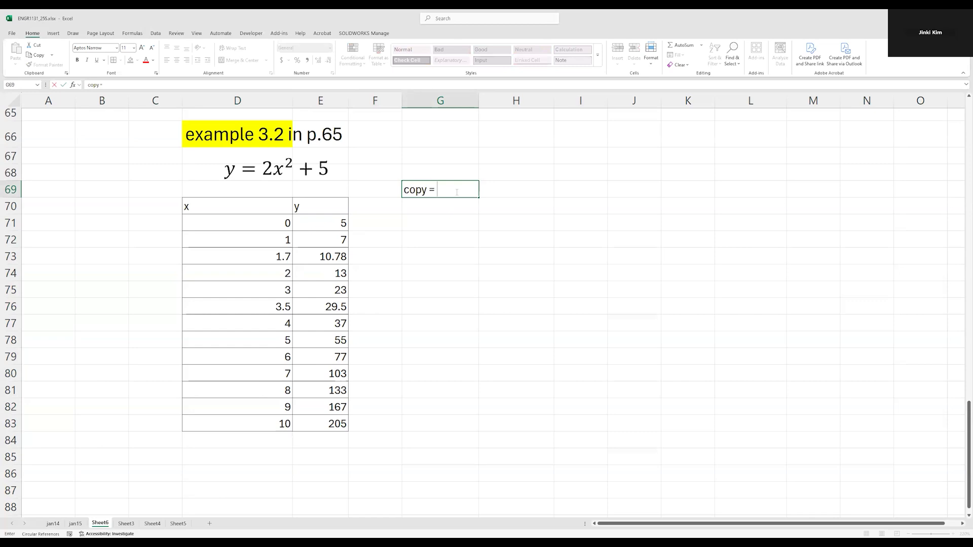
Enter the heading "copy + paste" in G69 and format it bold with a yellow fill and larger font
type("+ paste")
key("Return")
left_click(456, 192)
key("ctrl+b")
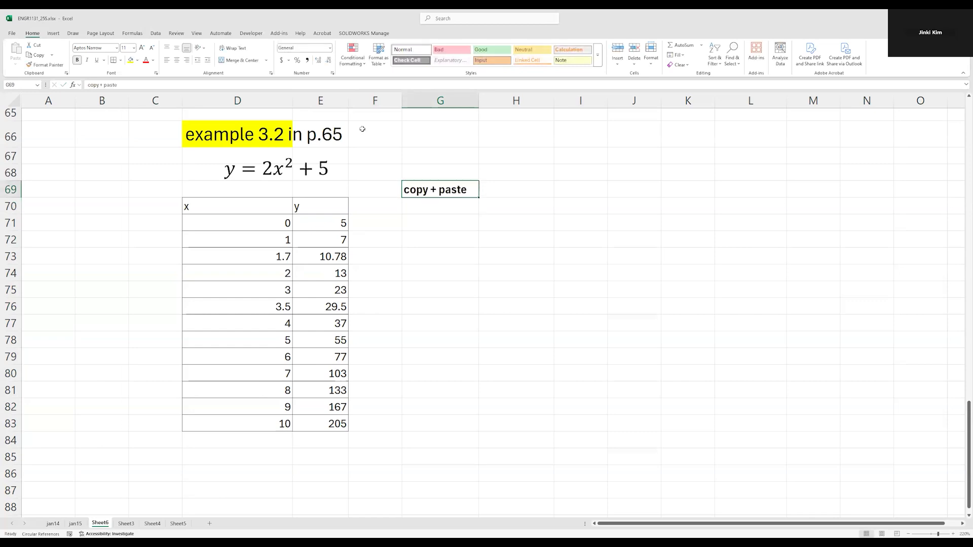
left_click(130, 59)
left_click(142, 48)
left_click(141, 48)
left_click(141, 48)
left_click(141, 47)
Copy the y column cells E71:E83 and paste them into the column starting at H71
left_click(449, 228)
left_click(338, 231)
left_click_drag(338, 231, 330, 434)
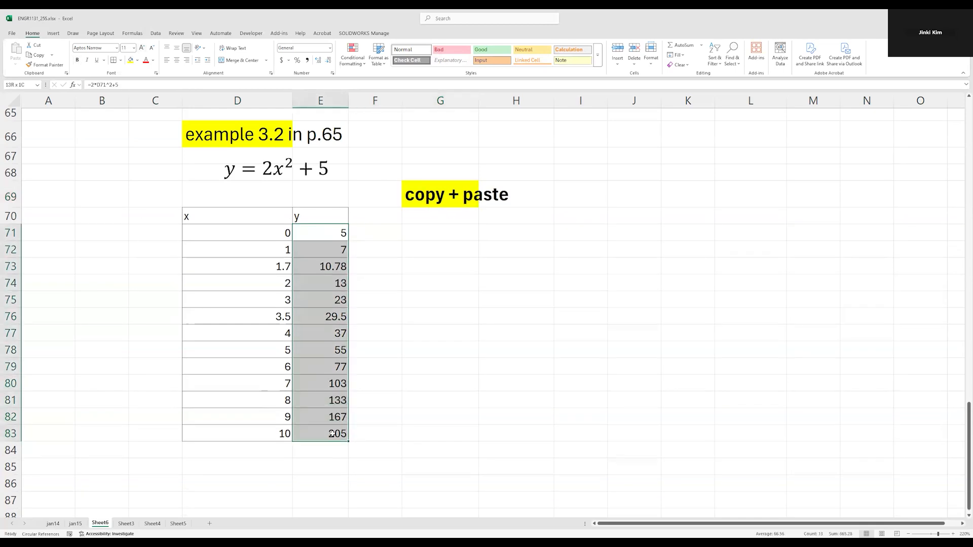
left_click_drag(327, 232, 332, 433)
key("ctrl+c")
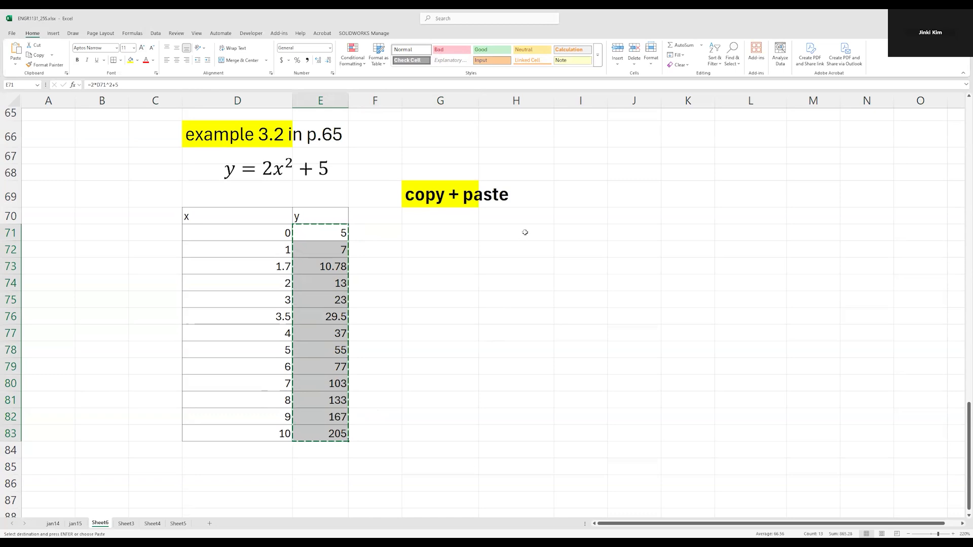
left_click(525, 232)
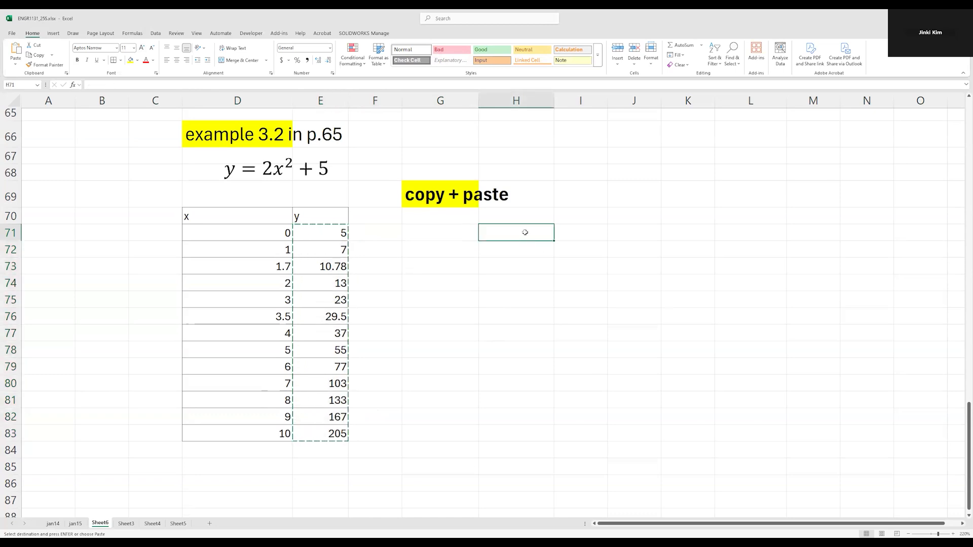
key("ctrl+v")
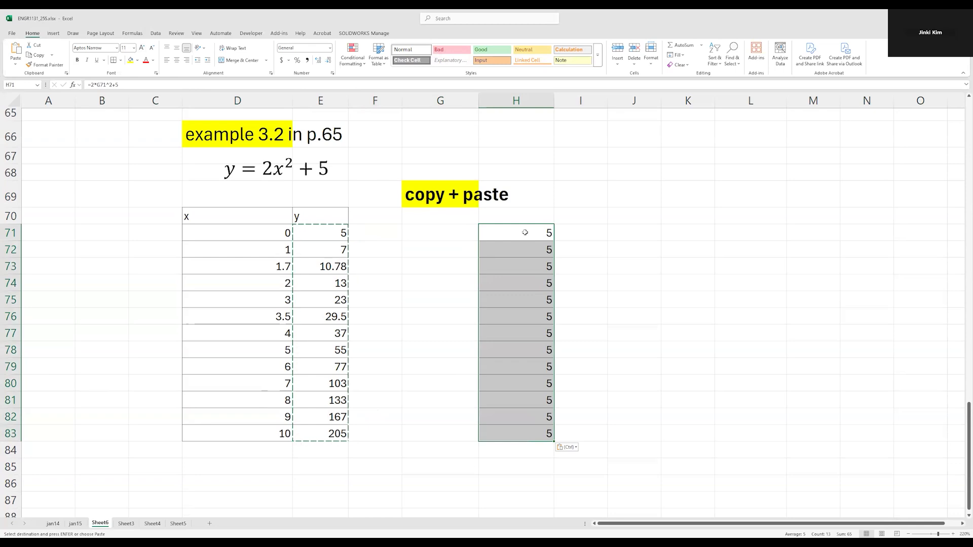
left_click(525, 232)
key("Escape")
Compare the original formulas in E71:E75 with the pasted ones in H71:H83, checking which cell H74 references
left_click_drag(330, 234, 332, 279)
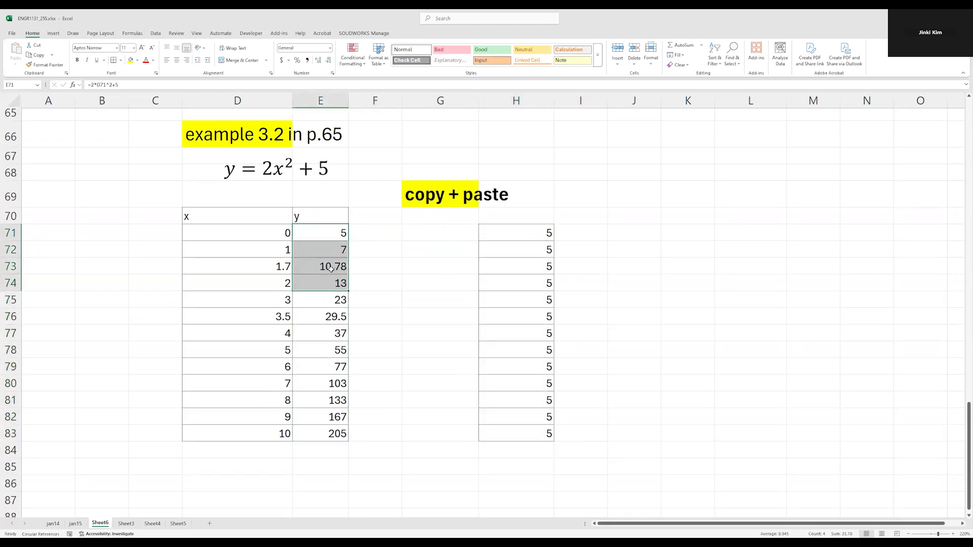
left_click(330, 248)
left_click(330, 268)
left_click(328, 282)
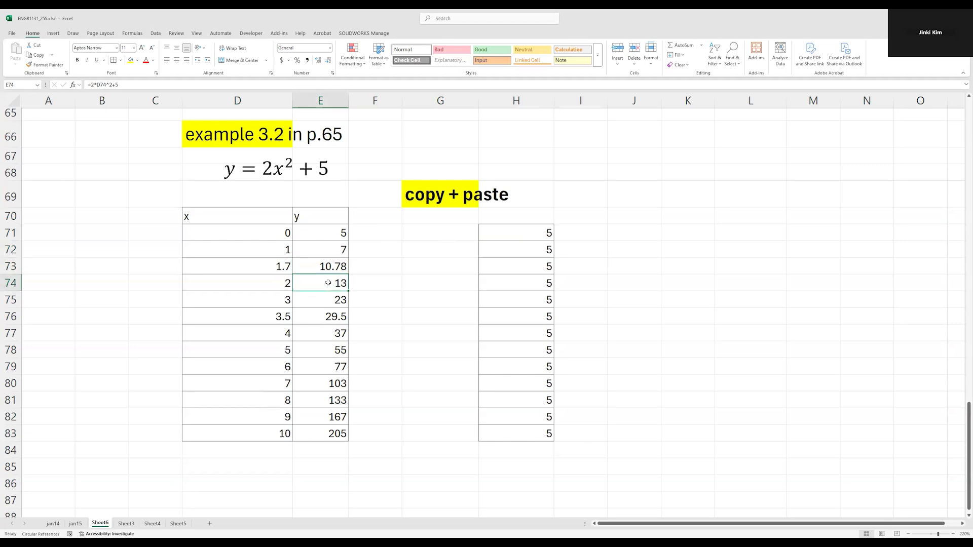
left_click(330, 296)
left_click_drag(507, 231, 532, 433)
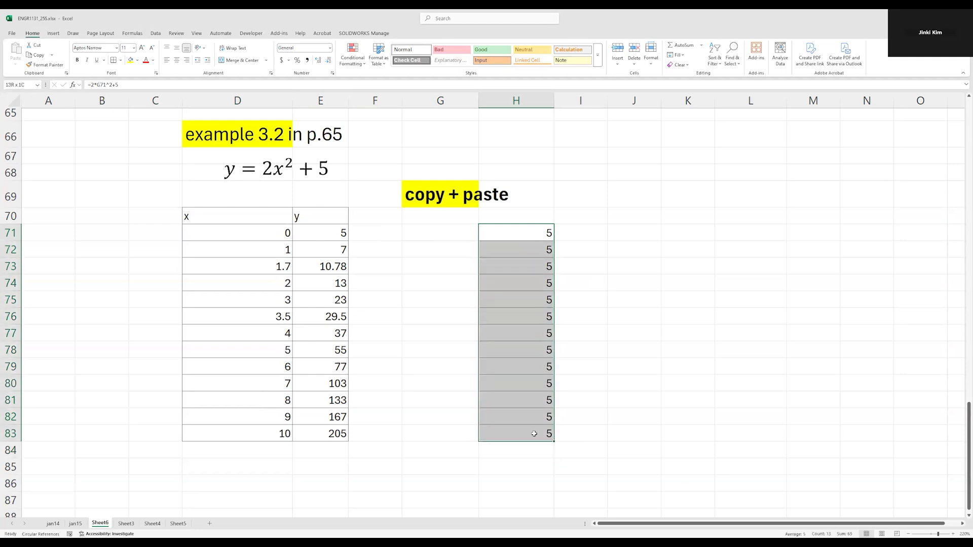
left_click_drag(541, 231, 539, 435)
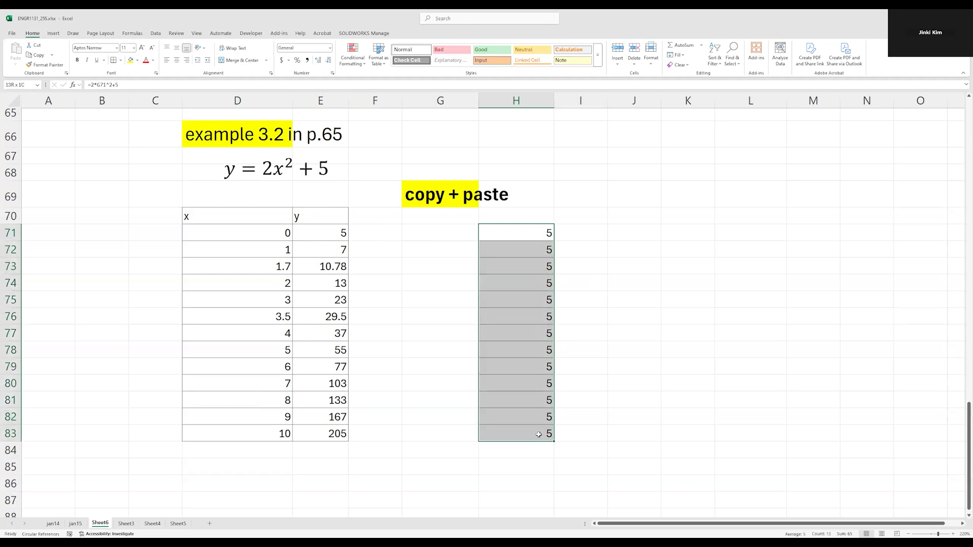
left_click(540, 282)
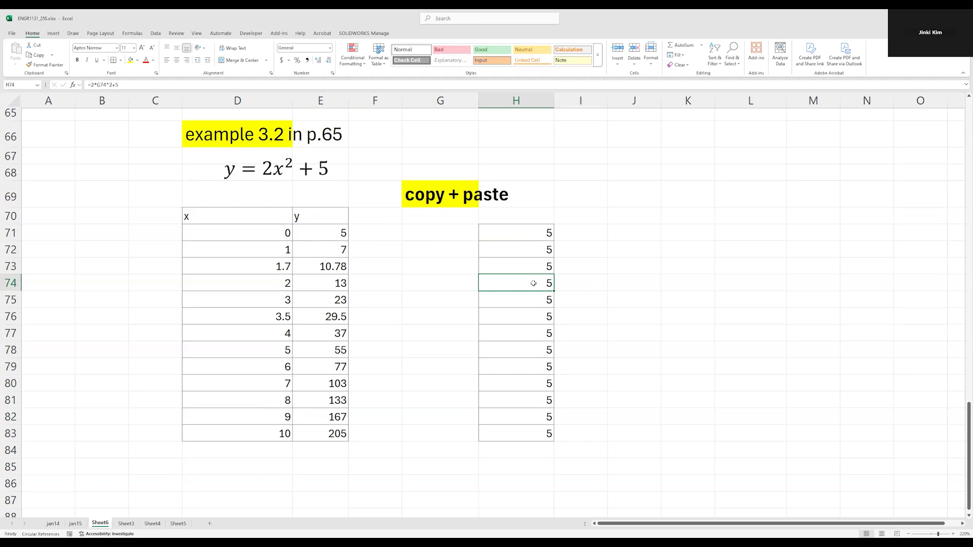
double_click(539, 282)
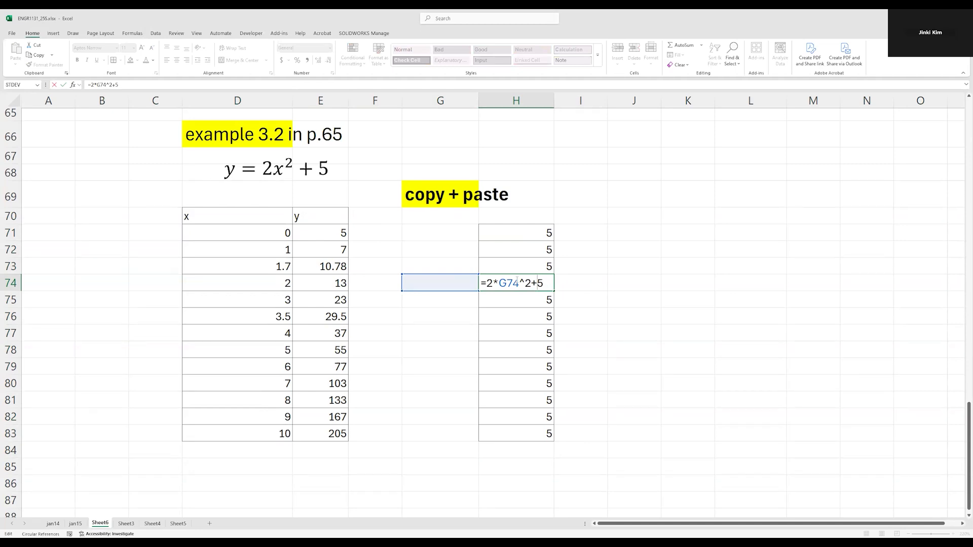
left_click_drag(488, 283, 519, 282)
key("Escape")
Try numeric inputs 01 and 0 in G74, the cell referenced by the pasted formula beside it
left_click(460, 274)
key("Down")
type("01")
key("Return")
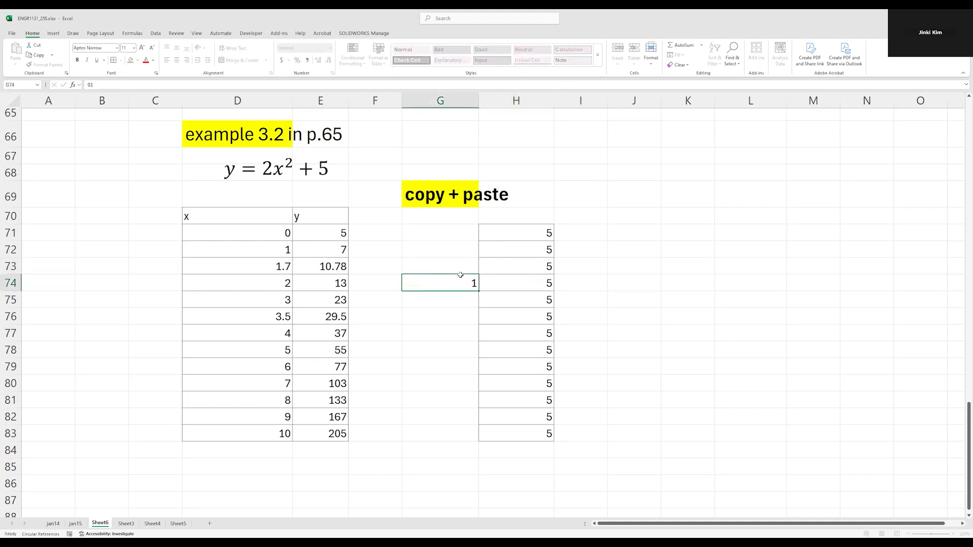
key("Up")
key("Delete")
type("0")
key("Return")
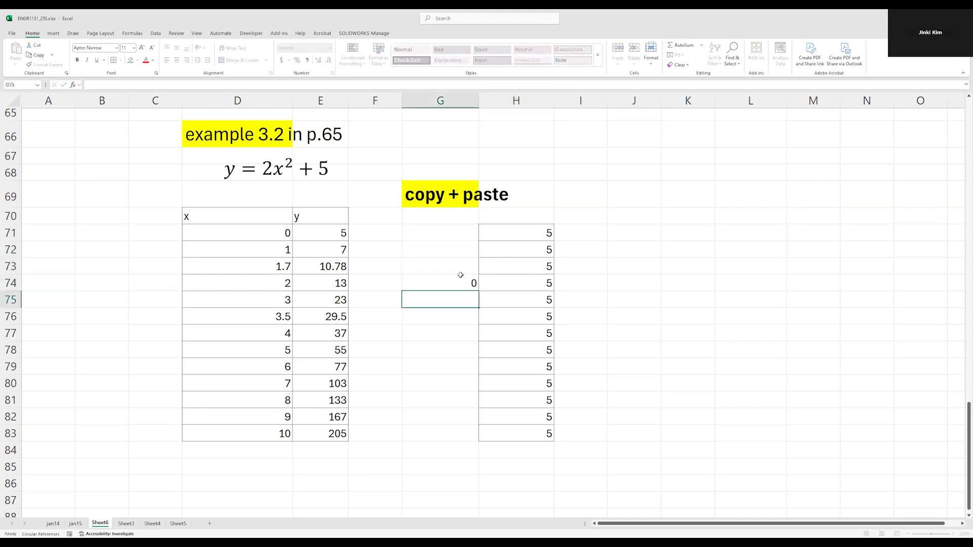
Try the text "aaa" in G74, check the formula cell H74, and clear G74 again
left_click(461, 276)
key("Delete")
type("aaa")
key("Return")
key("Right")
key("Up")
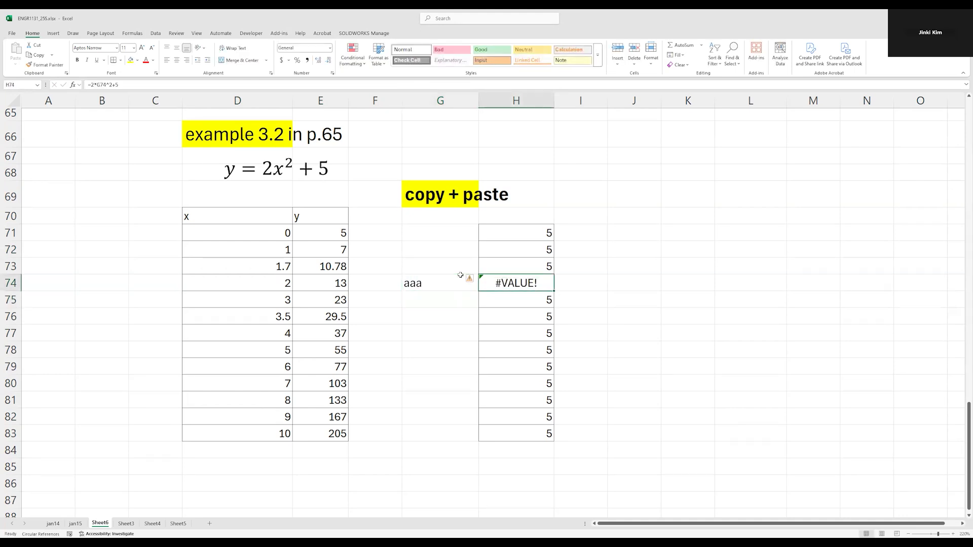
left_click(460, 275)
key("Delete")
key("Up")
key("Up")
key("Up")
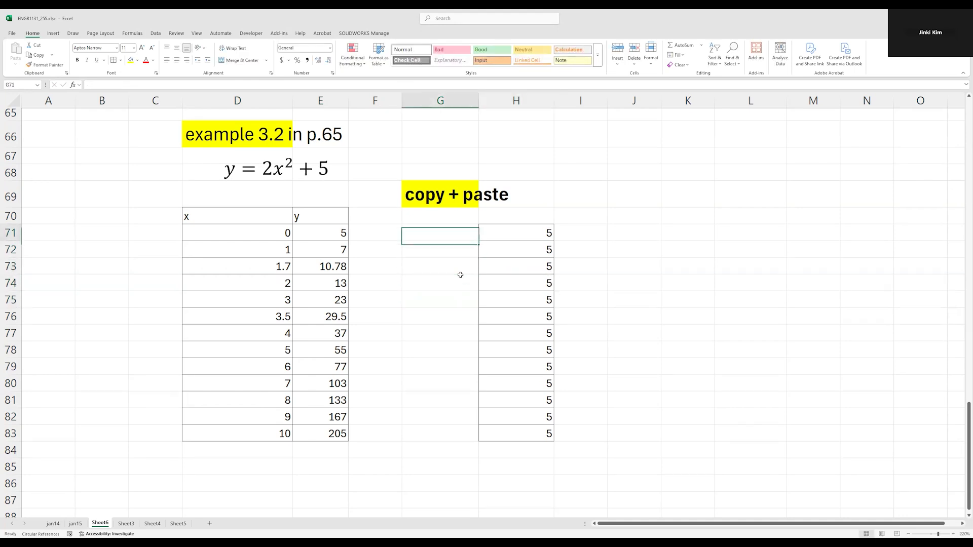
Enter the test inputs "a" in G73 and 22 in G75 beside the pasted formulas
key("Up")
key("Right")
key("Down")
key("shift+Down")
key("Left")
key("Down")
key("Down")
type("a")
key("Down")
key("Down")
type("22")
key("Return")
key("Down")
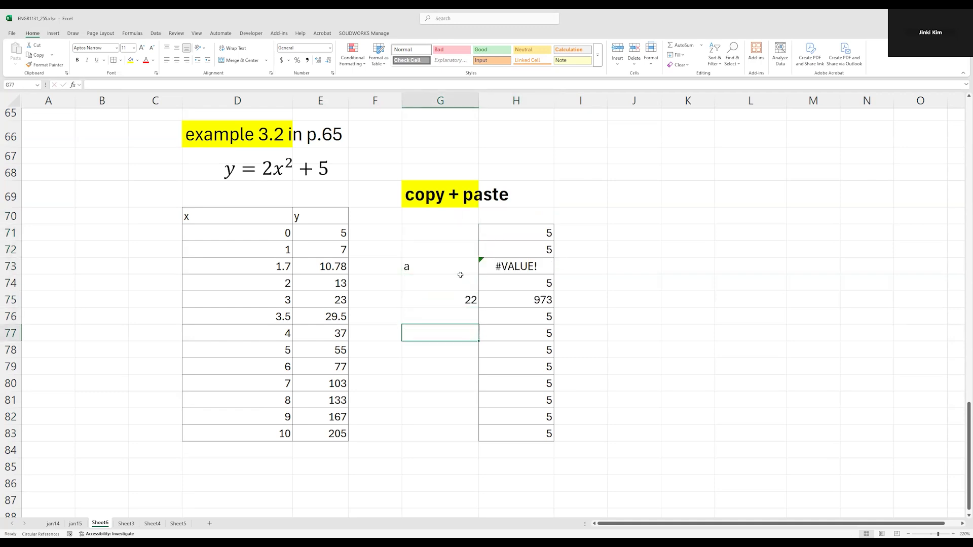
Enter "z" in G77 and select the formula results in H73:H77 for inspection
type("z")
key("Return")
key("Up")
key("Right")
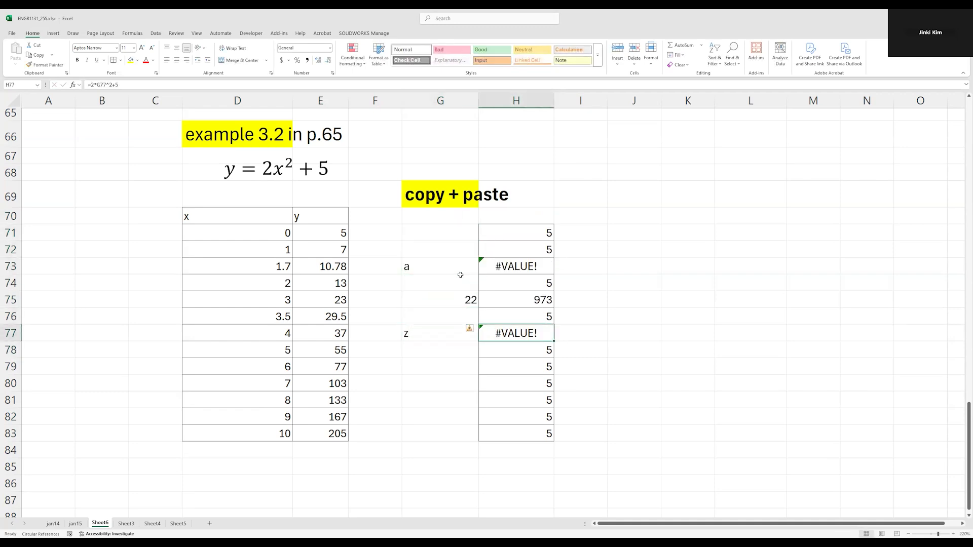
key("shift+Up")
key("shift+Up")
key("shift+Up")
key("shift+Up")
key("shift+Up")
key("shift+Down")
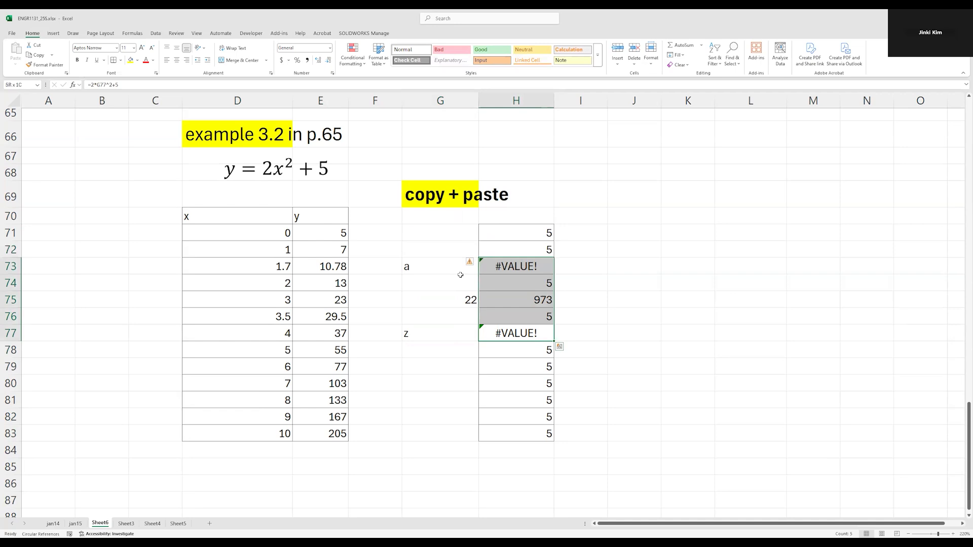
Clear the test inputs from G77, G75 and G73
key("Left")
key("Delete")
key("Up")
key("Up")
key("Delete")
key("Up")
key("Up")
key("Delete")
key("Up")
key("Up")
Delete the pasted formulas in H71:H83 and paste the blank cell G71 over the range to remove its formatting
left_click_drag(477, 232, 514, 435)
key("Delete")
left_click(454, 271)
left_click(441, 232)
key("ctrl+c")
left_click_drag(516, 232, 511, 435)
key("ctrl+v")
key("Escape")
Copy E71:E83 to the range starting at H71 again, and undo the paste
left_click_drag(320, 232, 324, 434)
key("ctrl+c")
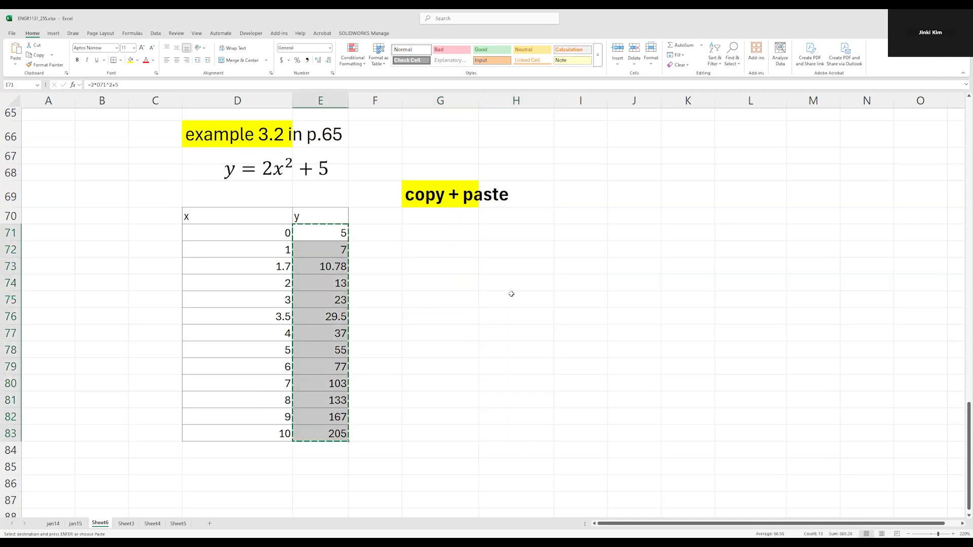
left_click_drag(511, 294, 511, 226)
left_click(507, 228)
key("ctrl+v")
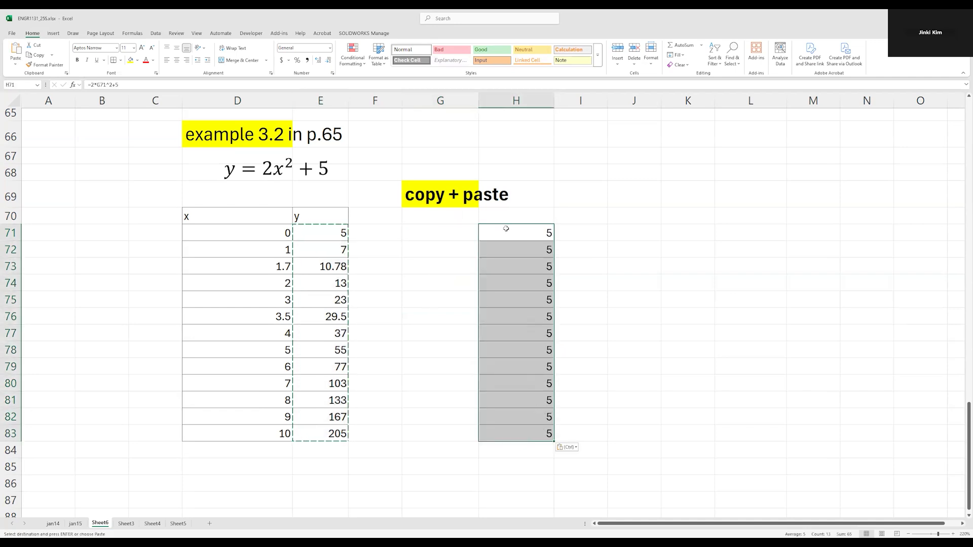
key("ctrl+z")
Paste the copied y column cells into H66:H78, beside the "copy + paste" heading
left_click(516, 189)
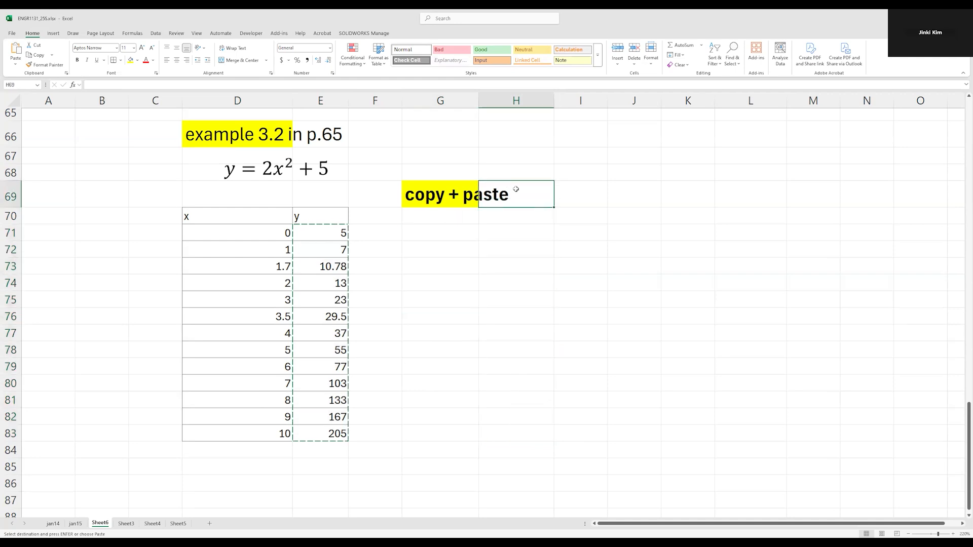
left_click(517, 144)
left_click_drag(517, 144, 516, 350)
key("ctrl+v")
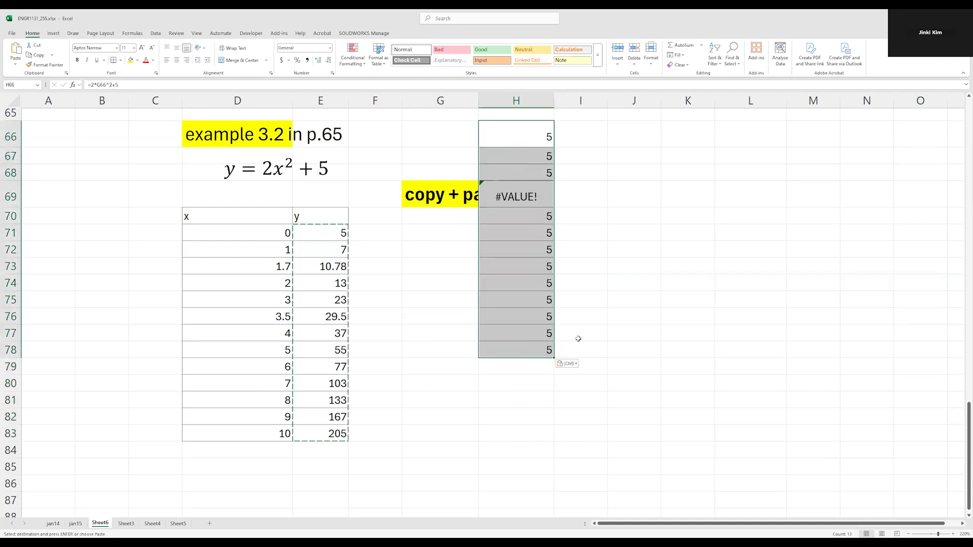
Examine the pasted formulas in H66:H78, checking which cells H69 and H67 reference
left_click(626, 262)
left_click(519, 188)
double_click(520, 189)
left_click_drag(520, 128, 520, 174)
left_click_drag(527, 221, 525, 349)
left_click(527, 188)
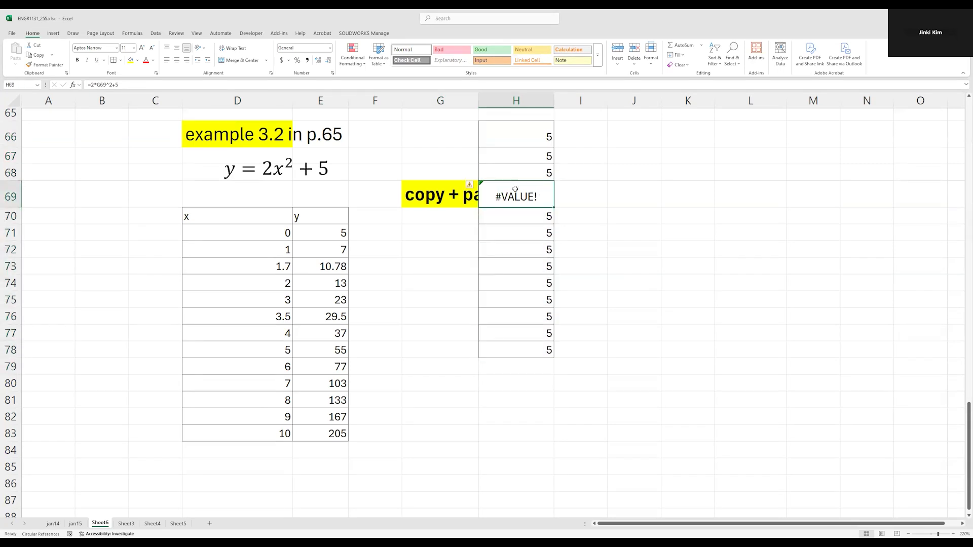
double_click(535, 192)
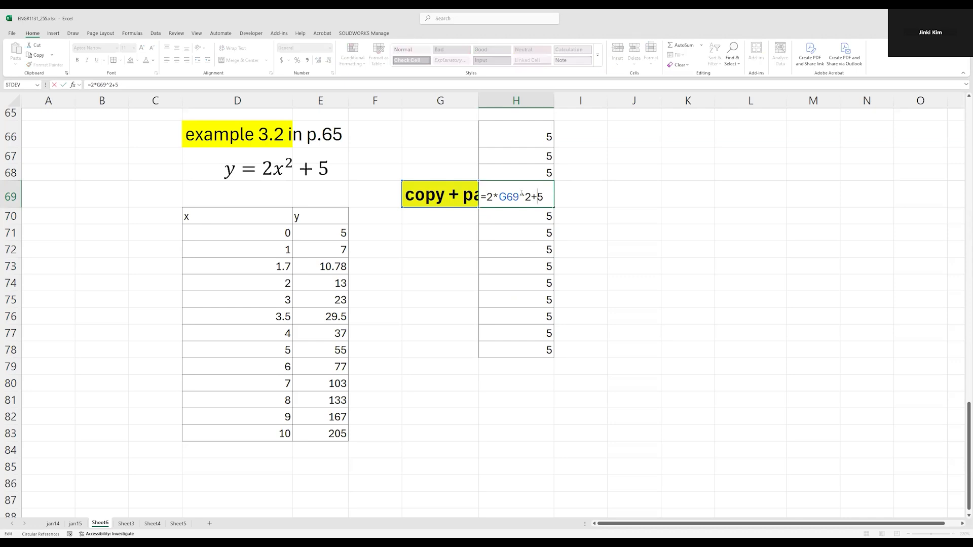
left_click_drag(500, 196, 519, 197)
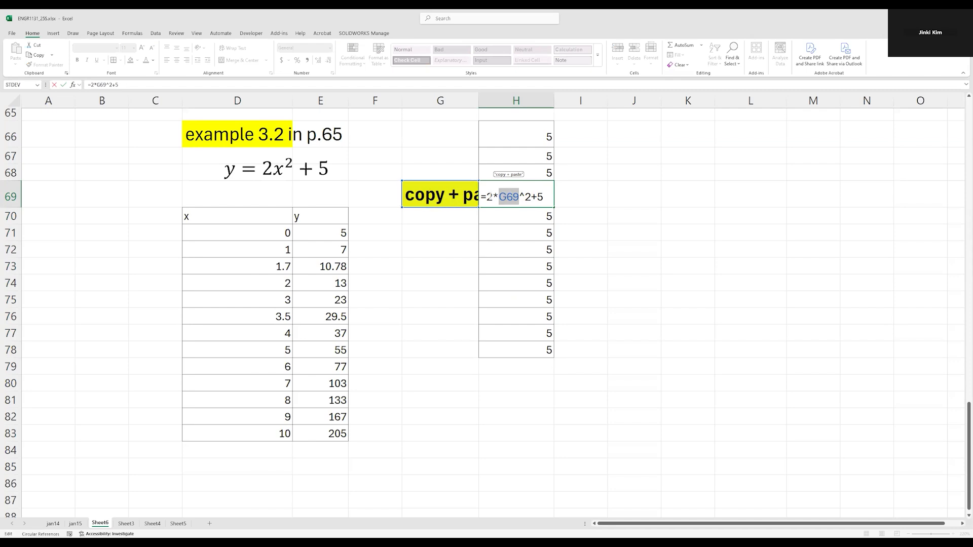
left_click_drag(489, 197, 555, 197)
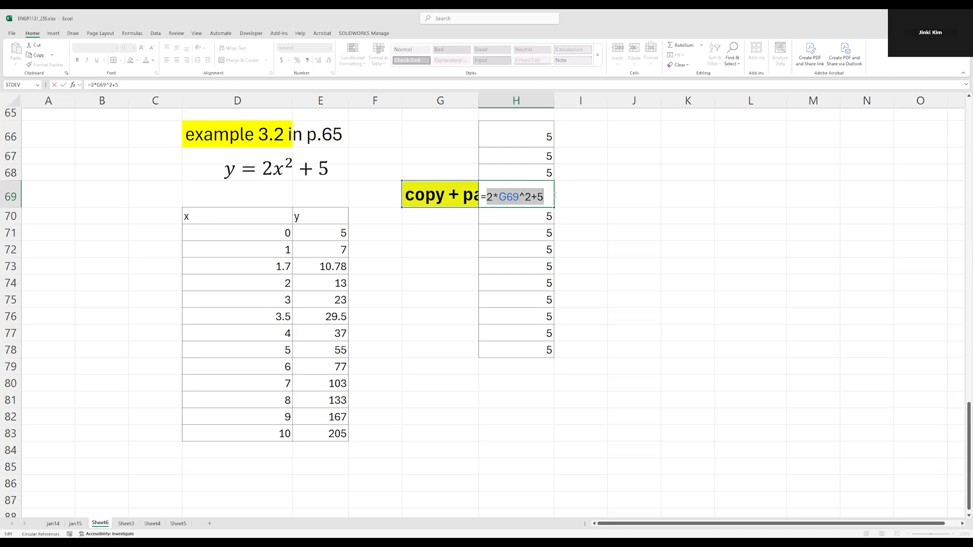
key("Escape")
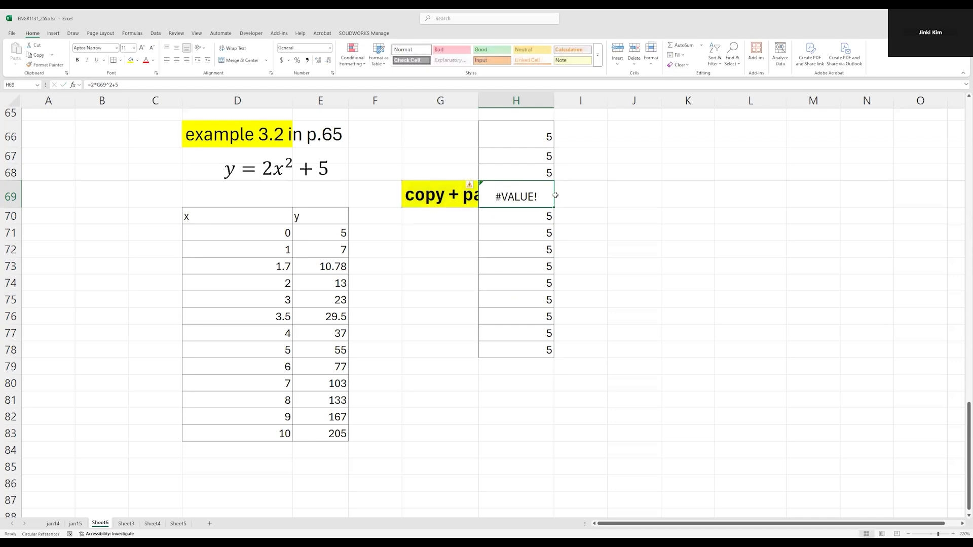
double_click(497, 155)
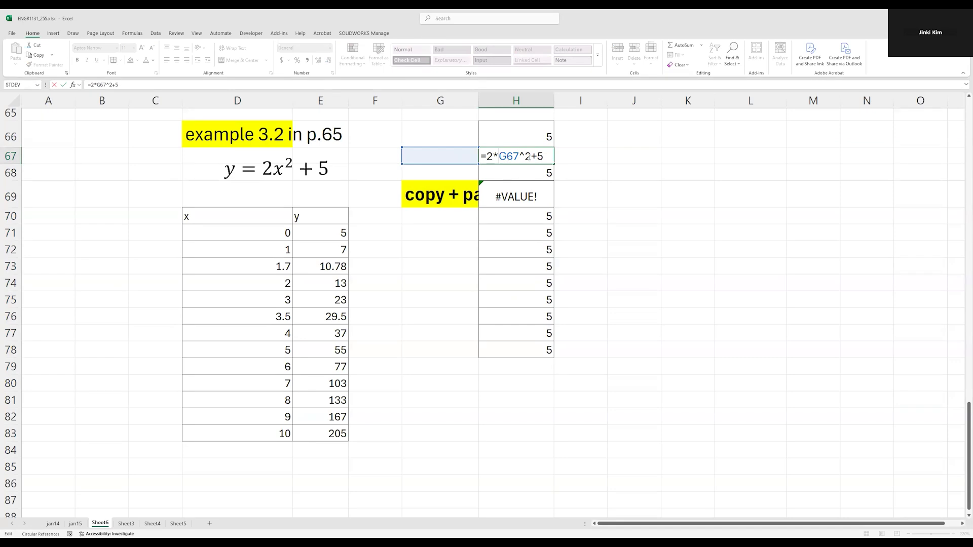
key("Escape")
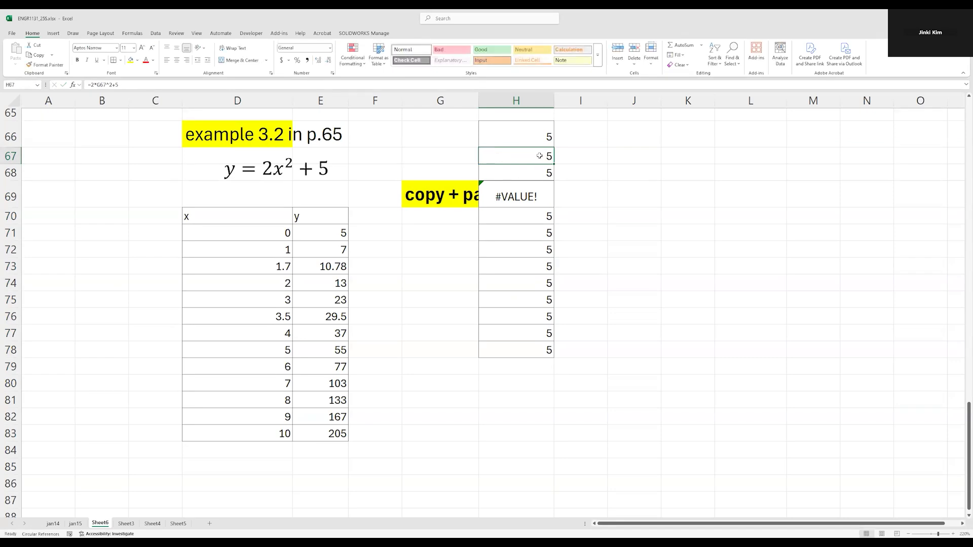
Undo the paste in H66:H78 and cancel the copy selection
key("ctrl+z")
key("ctrl+z")
left_click(532, 226)
key("Escape")
Try pasting E71:E83 at H71 once more, check the formula in H71, and undo the paste
left_click_drag(337, 233, 332, 266)
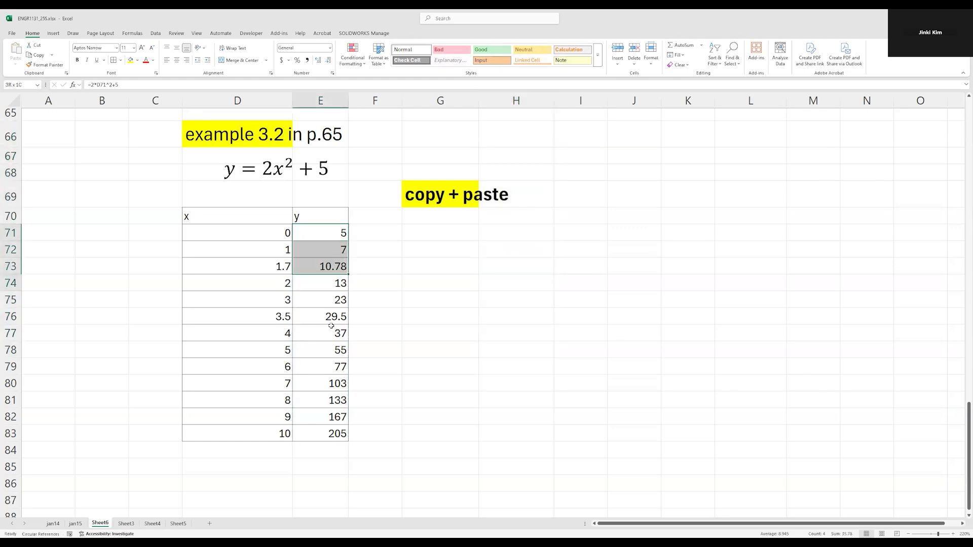
left_click_drag(332, 326, 332, 433)
key("ctrl+c")
left_click(506, 232)
key("ctrl+v")
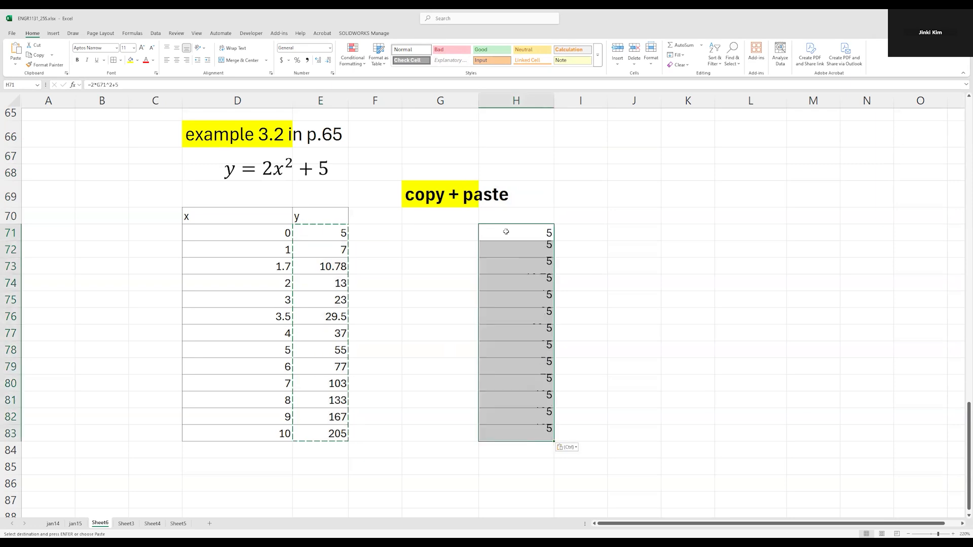
double_click(521, 232)
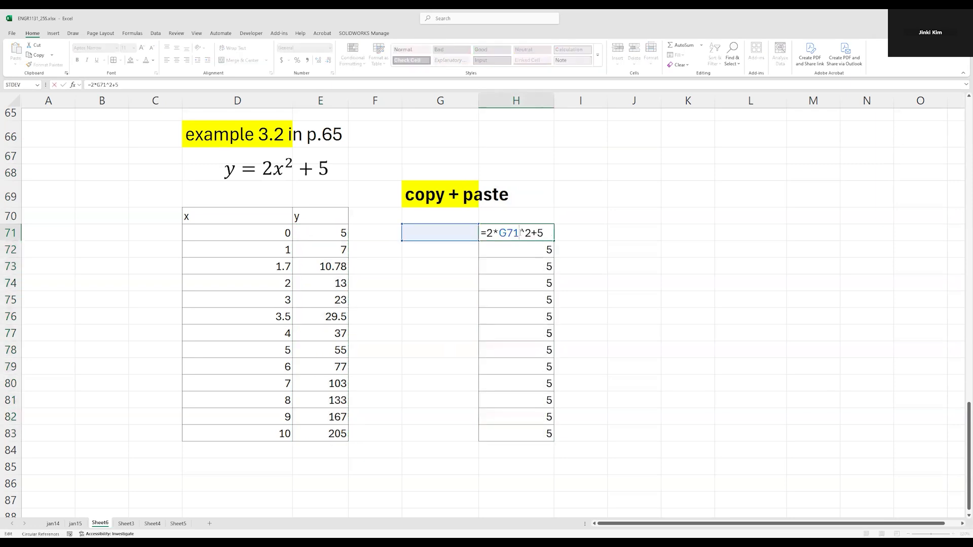
key("Escape")
key("ctrl+z")
Examine the formula in E71 and the contents of the neighbouring x cell D71
left_click(319, 235)
key("Escape")
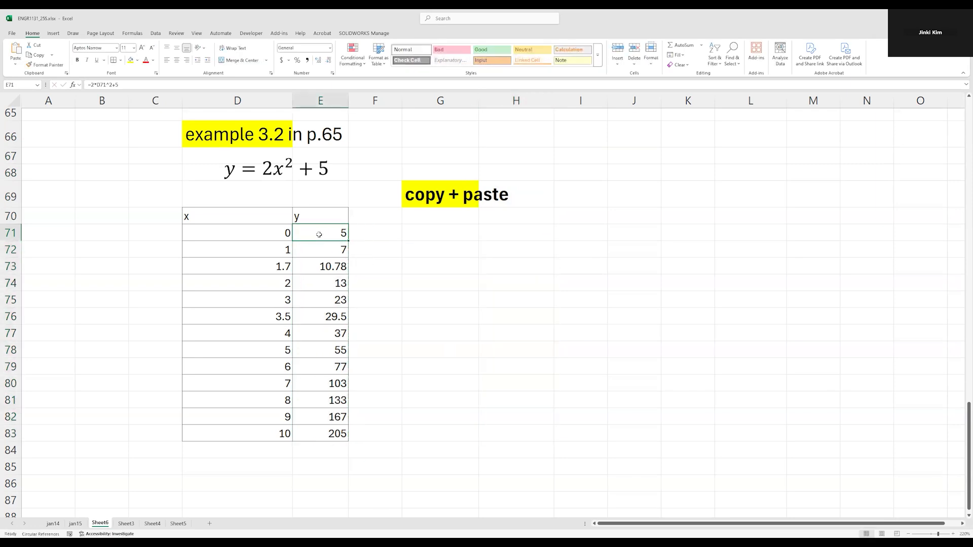
double_click(319, 234)
key("Escape")
double_click(305, 232)
left_click_drag(300, 233, 382, 231)
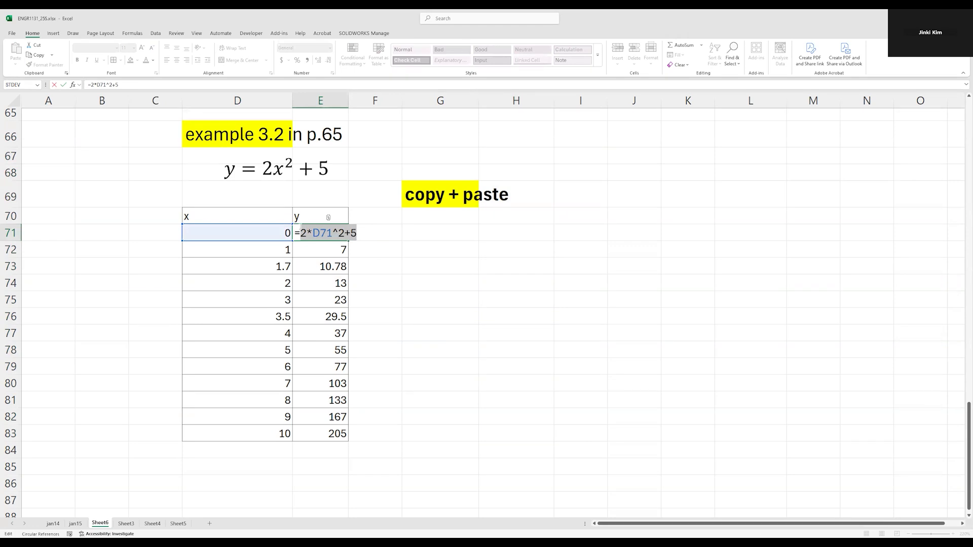
key("Escape")
double_click(311, 232)
key("Escape")
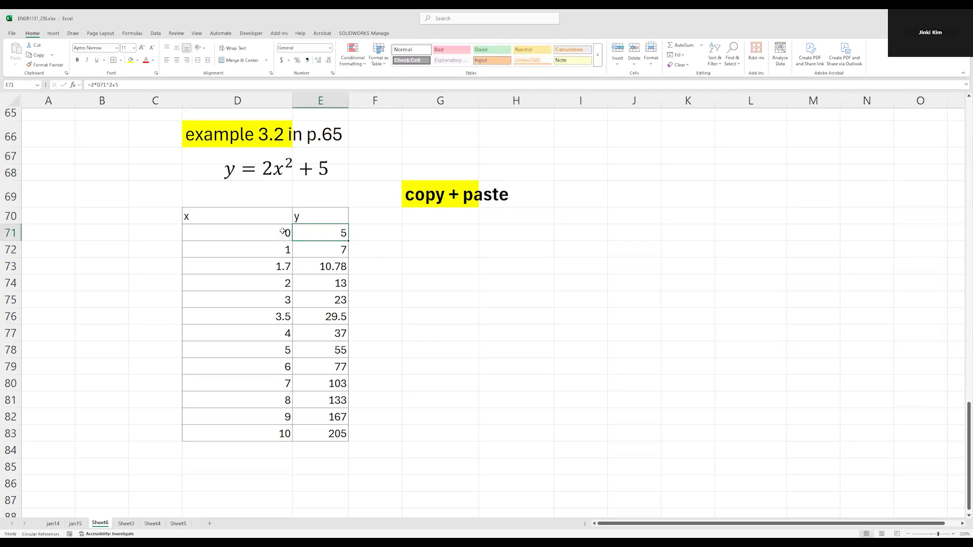
left_click(283, 232)
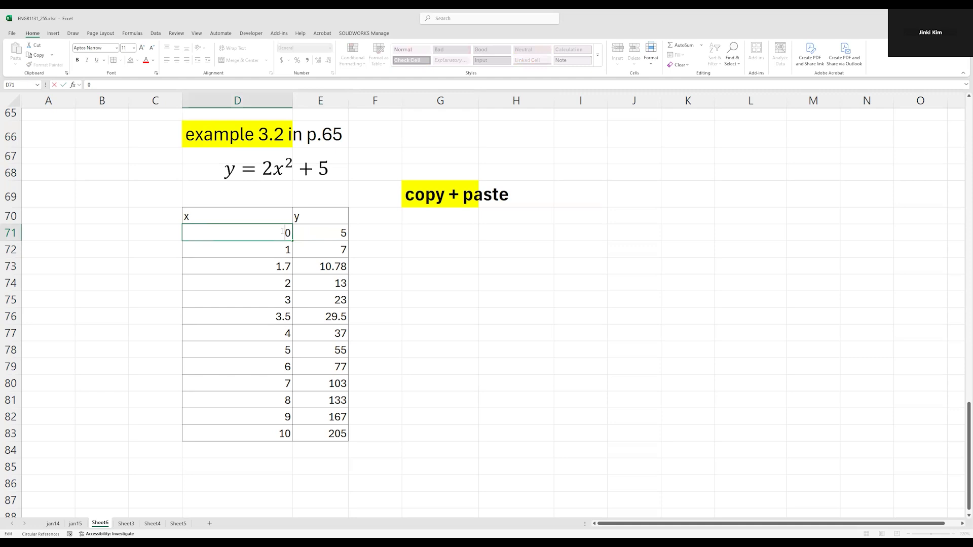
key("Escape")
double_click(315, 231)
key("Escape")
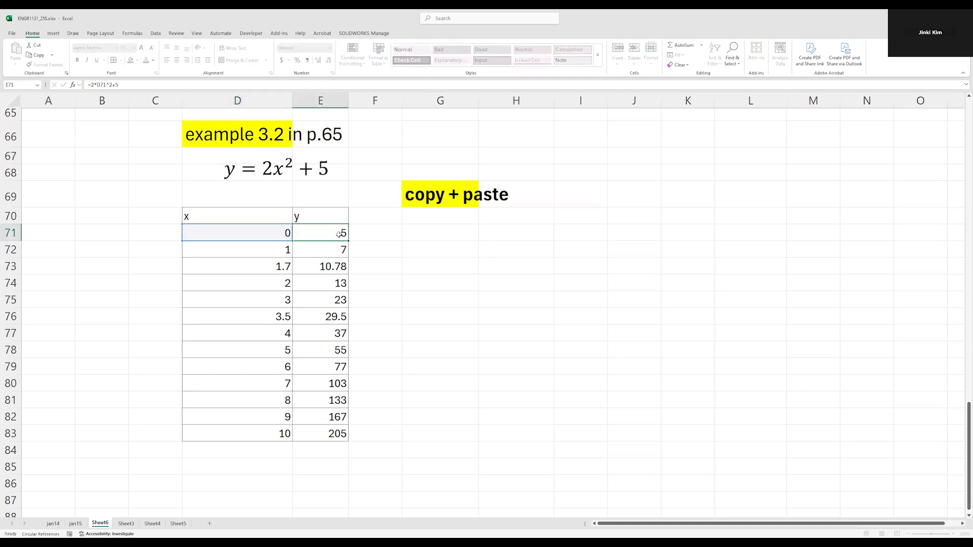
Examine the formula in E74, checking which x cell it references
double_click(326, 283)
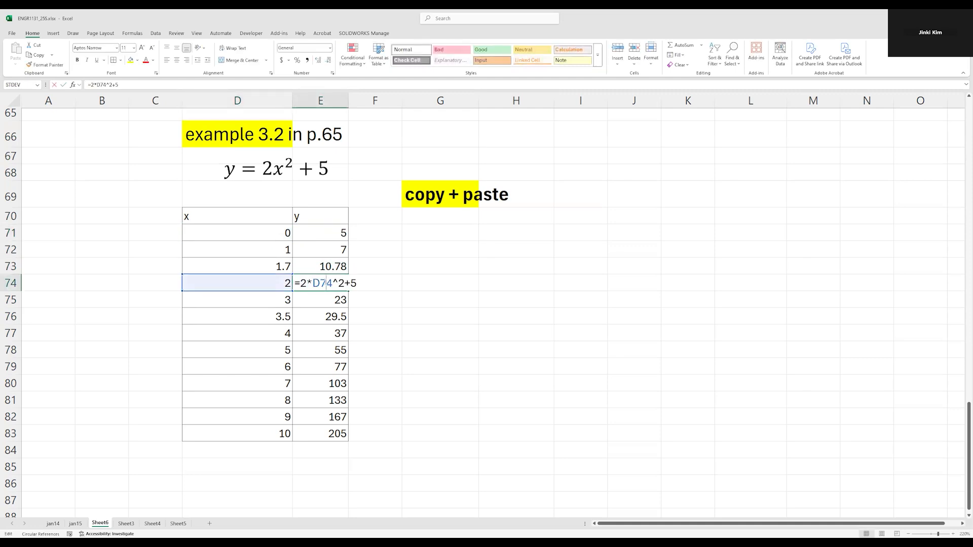
left_click_drag(299, 283, 371, 282)
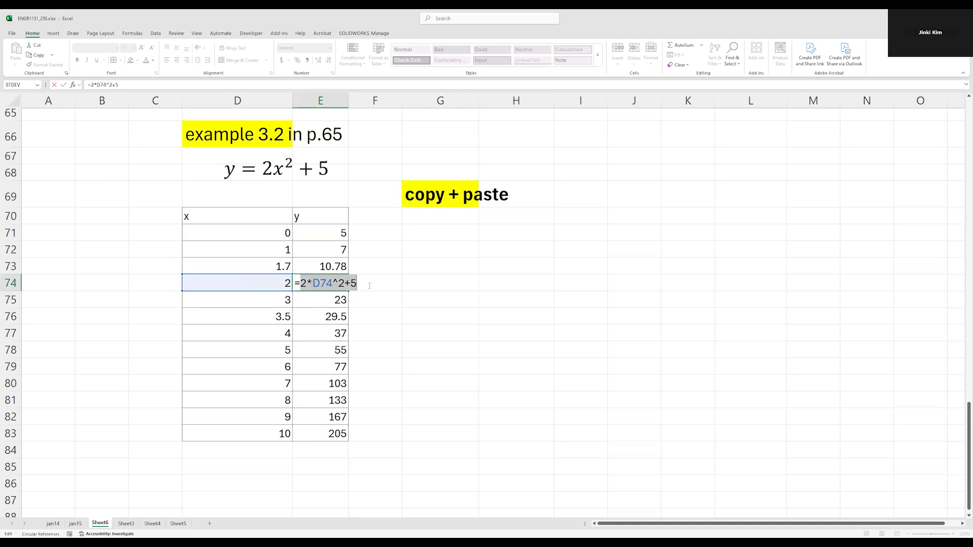
key("Escape")
double_click(335, 284)
key("Escape")
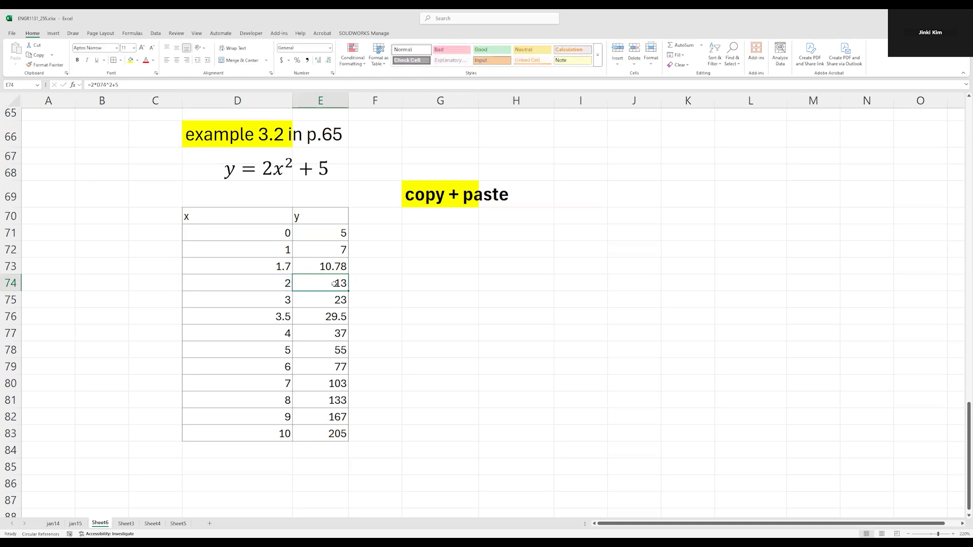
double_click(335, 284)
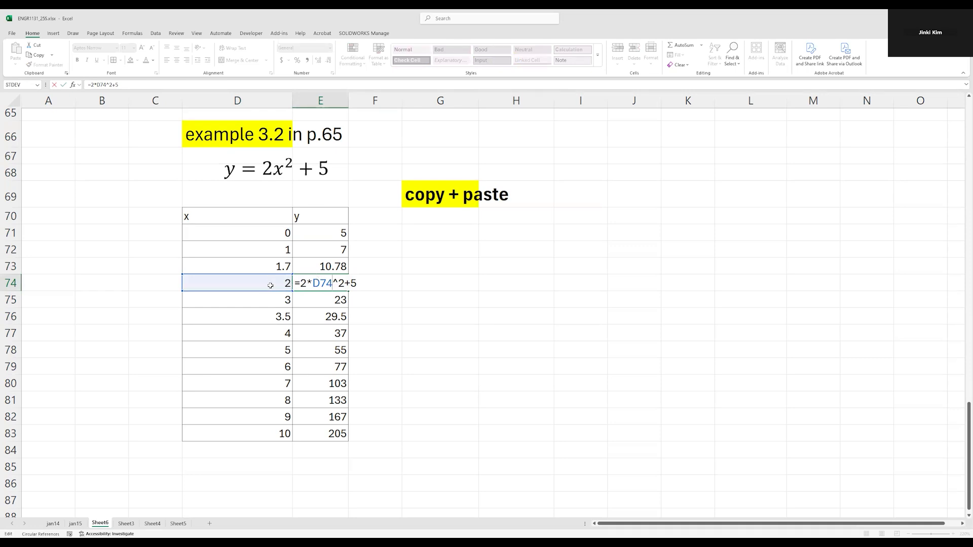
key("Escape")
Copy the y column E71:E83 and try a regular paste at H71
left_click_drag(335, 229, 340, 433)
key("ctrl+c")
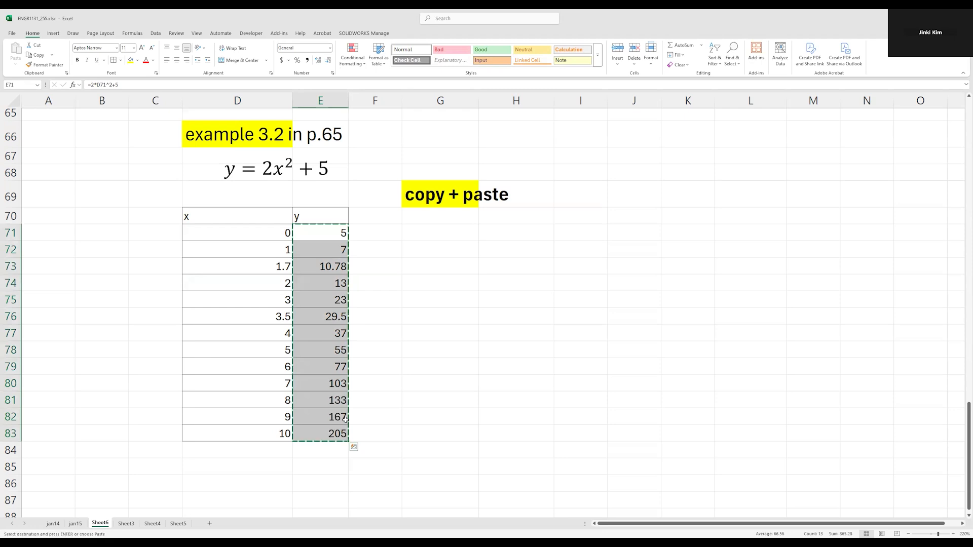
left_click(502, 233)
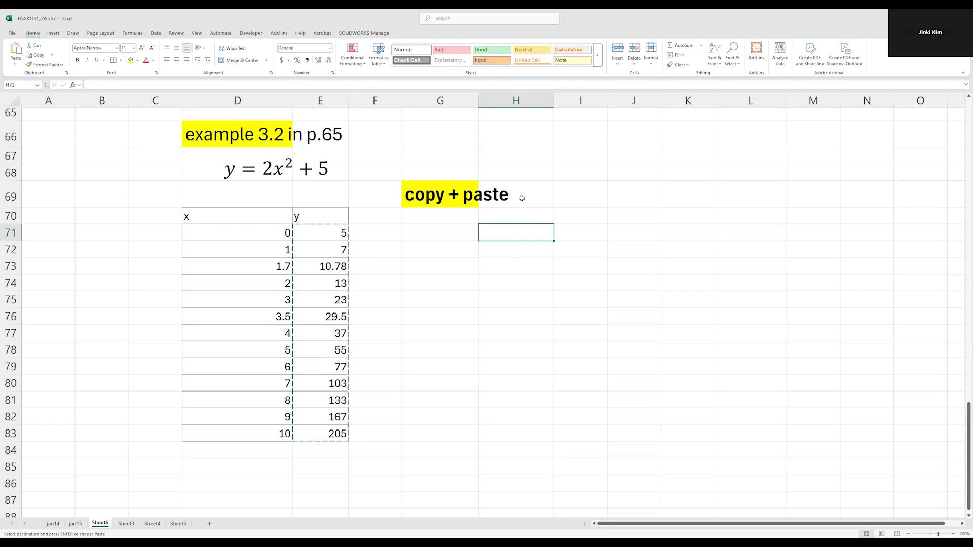
right_click(512, 233)
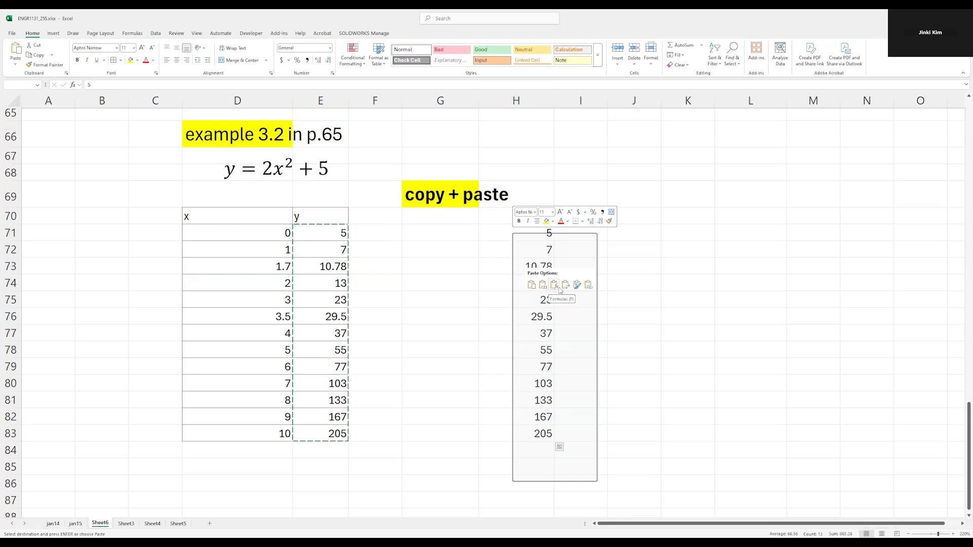
left_click(532, 285)
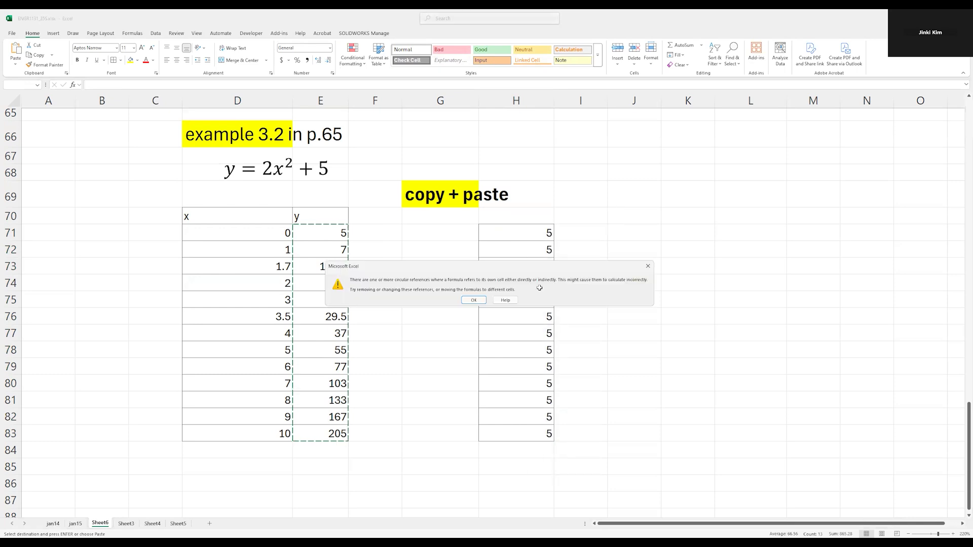
left_click(474, 300)
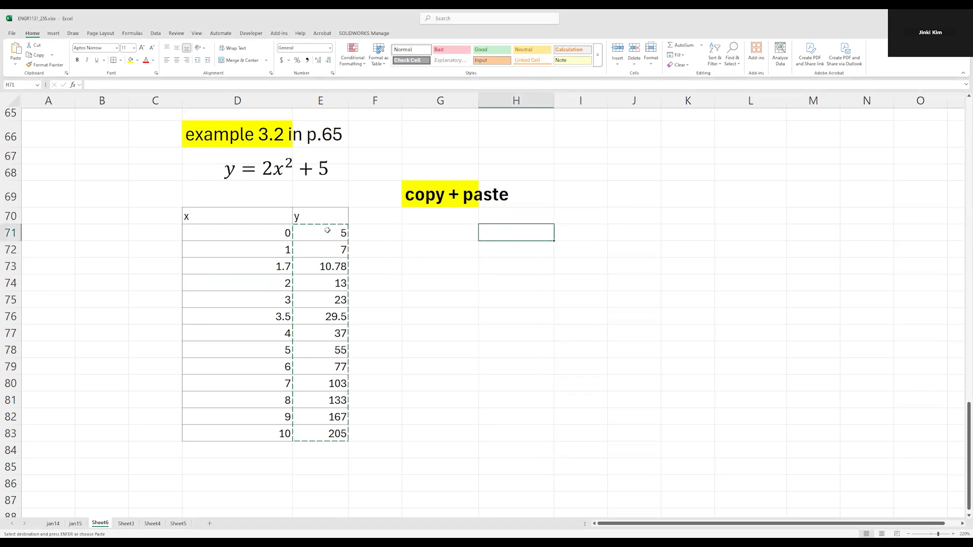
Try pasting the copied y column at H71 with the Formulas paste option
left_click_drag(327, 230, 329, 433)
left_click(495, 232)
right_click(498, 232)
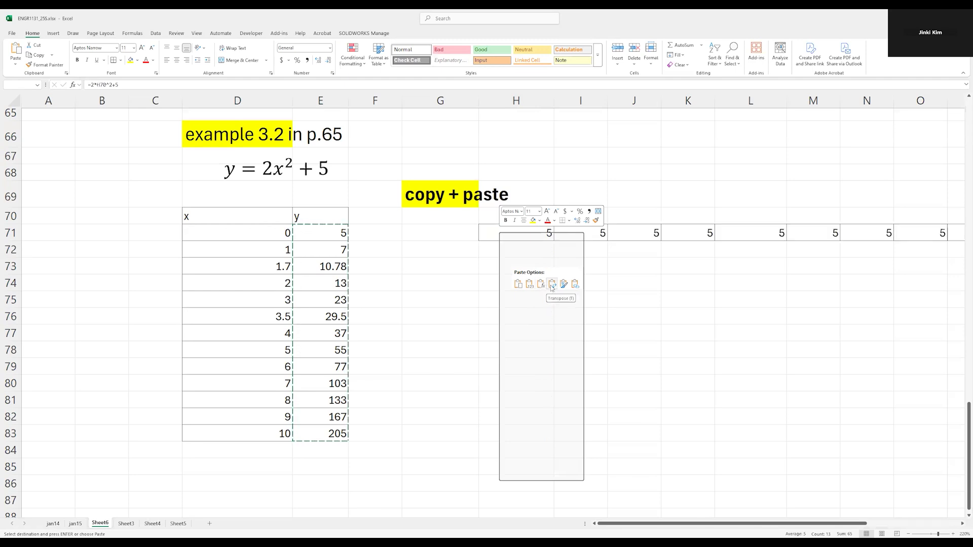
left_click(541, 285)
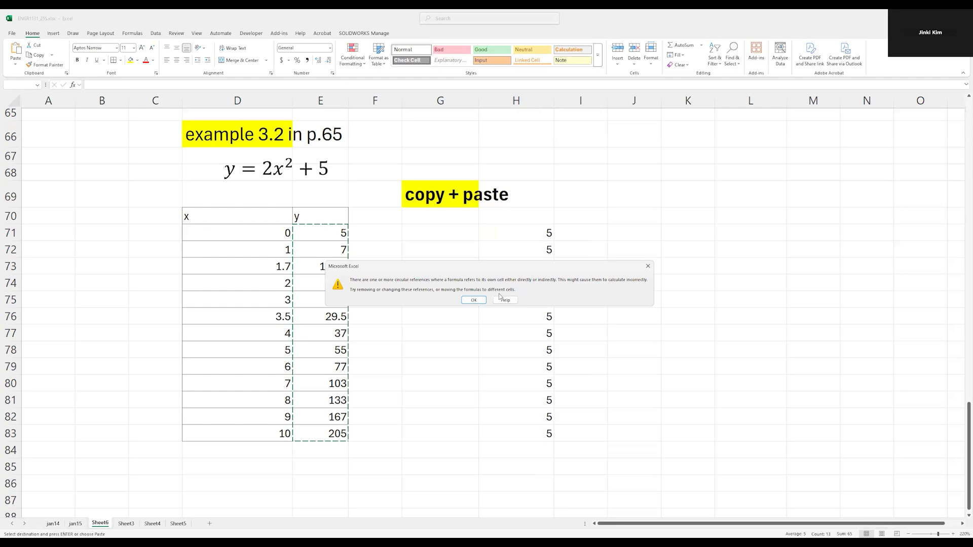
left_click(468, 302)
Paste the copied y column E71:E83 into H71:H83 as values only
left_click_drag(300, 230, 319, 434)
key("ctrl+c")
left_click(506, 229)
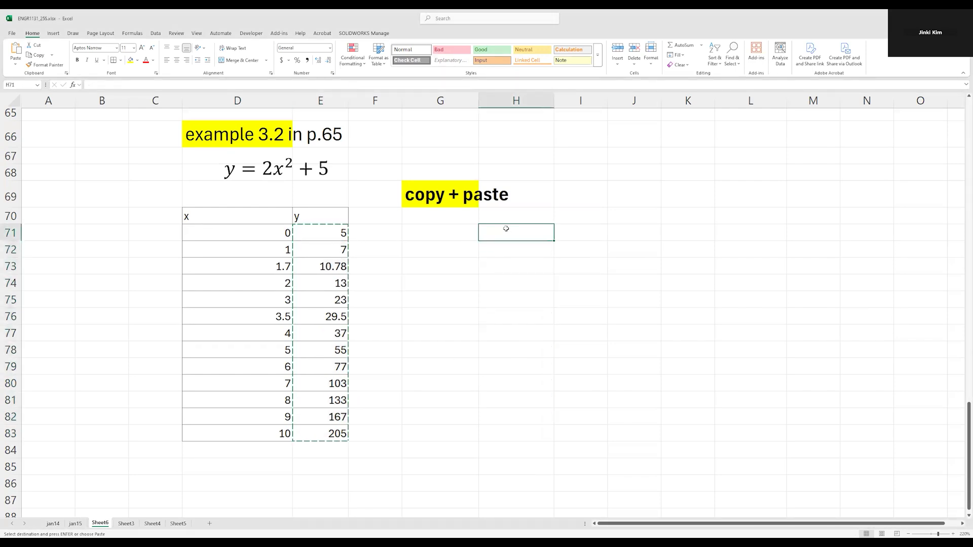
right_click(506, 228)
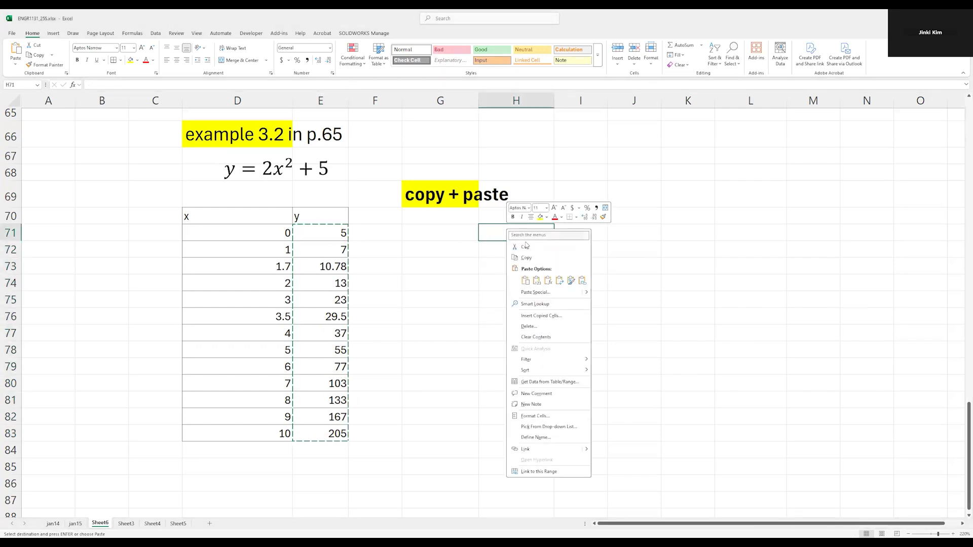
left_click(537, 282)
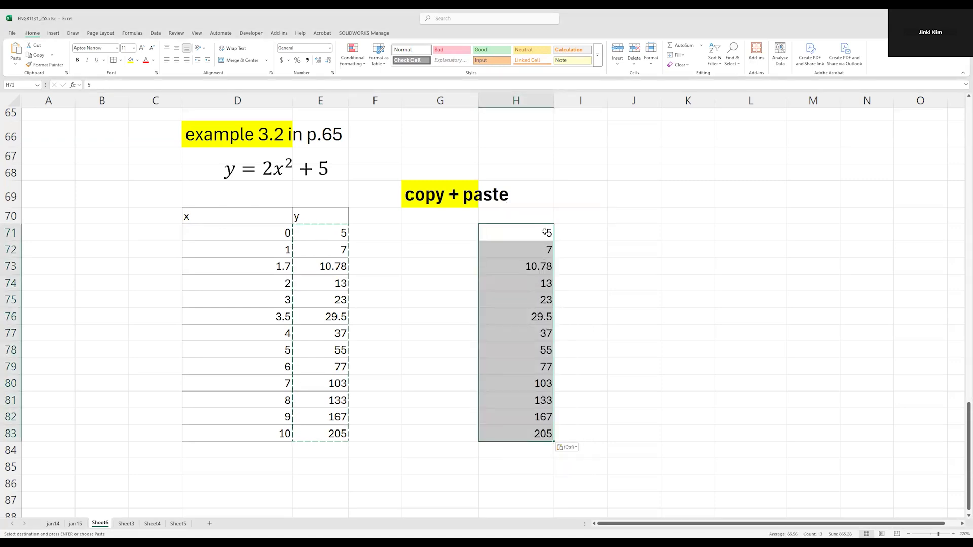
Inspect the original formulas in E71 and E75 for comparison with the pasted column
double_click(332, 233)
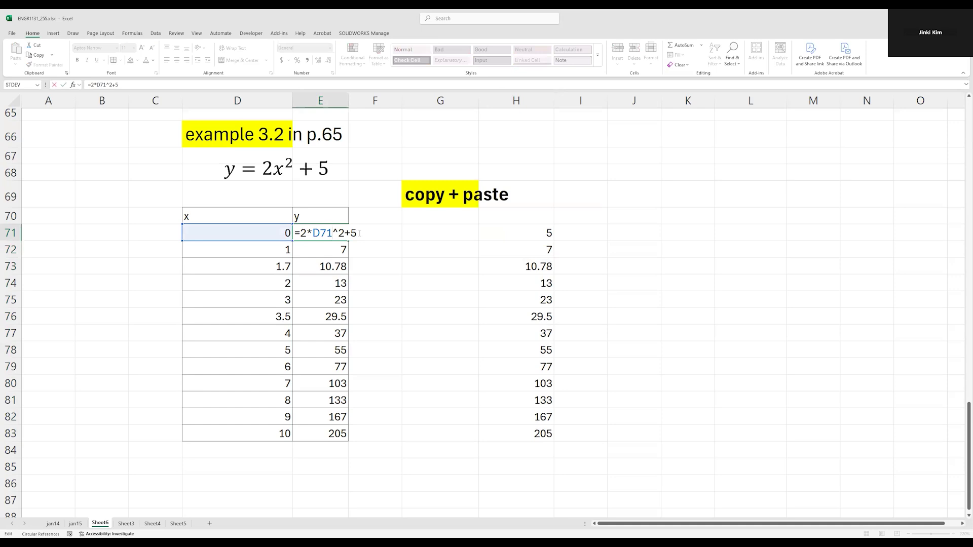
key("Escape")
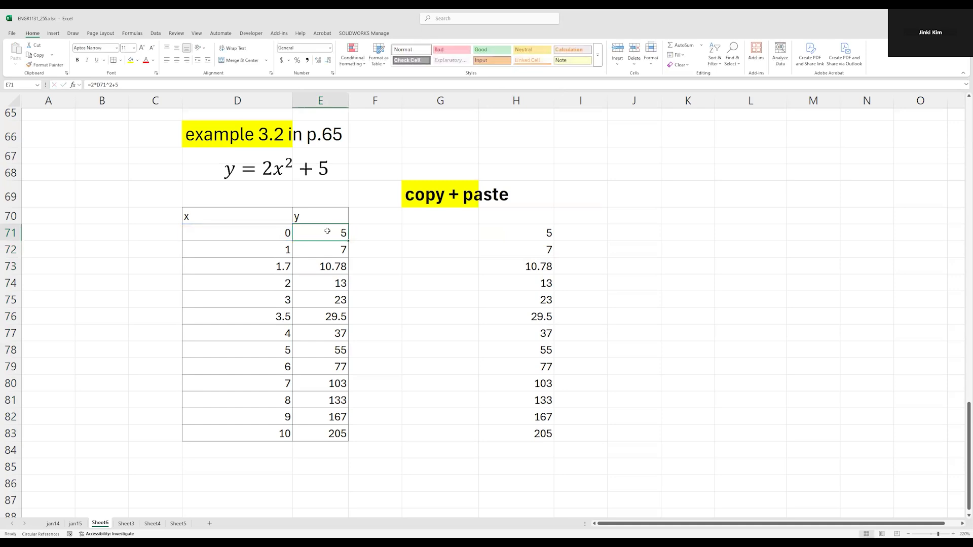
double_click(329, 301)
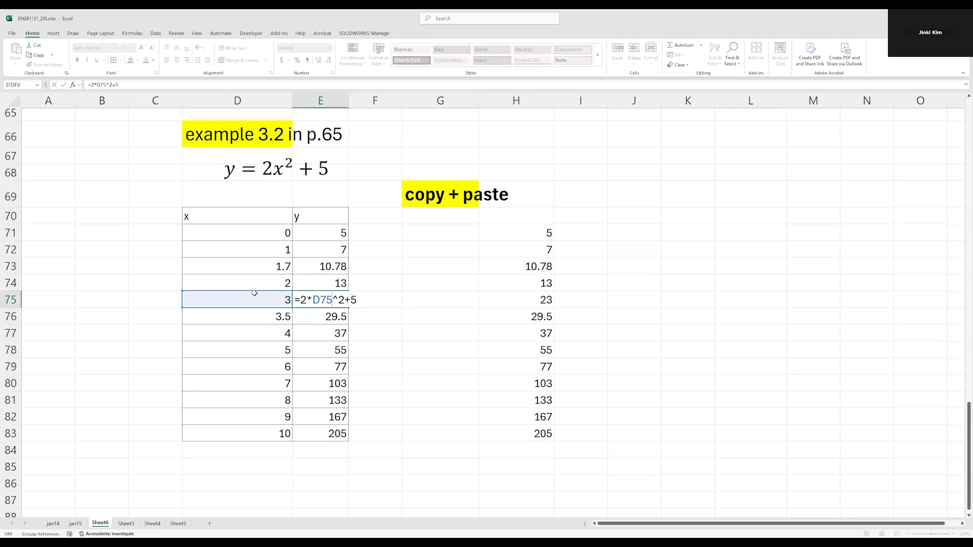
key("Escape")
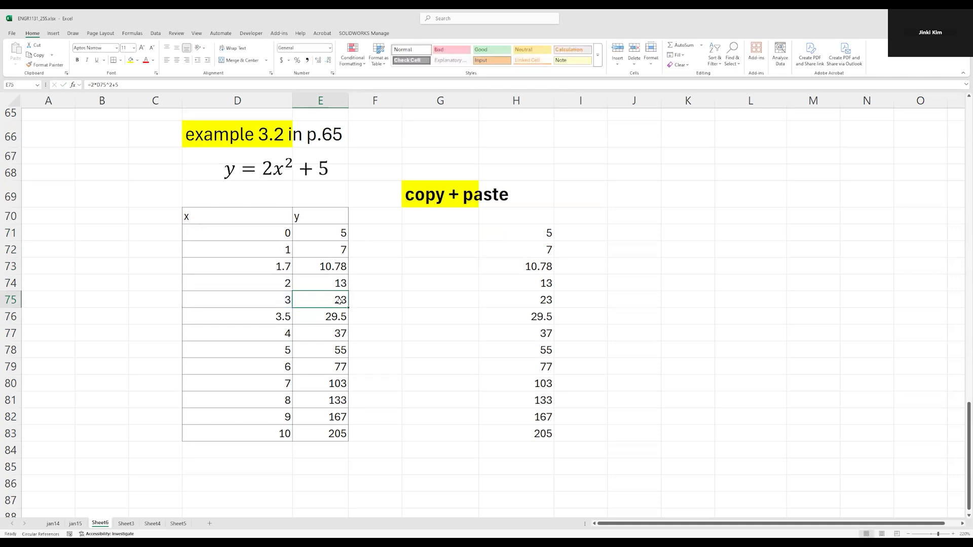
Examine the contents of the pasted cells H75, H73, H72, H77, H79, H81 and H83, checking whether they hold formulas or plain values
double_click(541, 301)
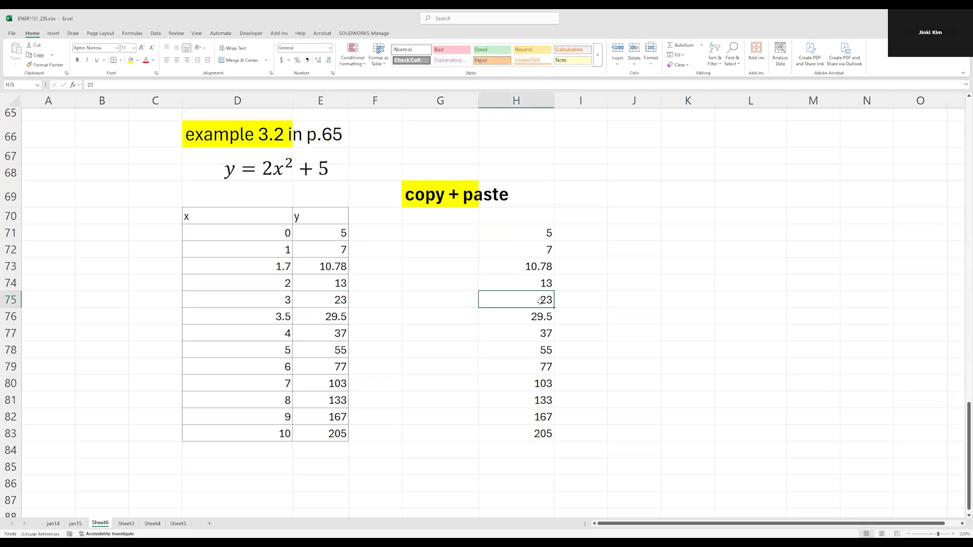
key("Escape")
double_click(549, 268)
key("Escape")
double_click(549, 248)
key("Escape")
double_click(539, 332)
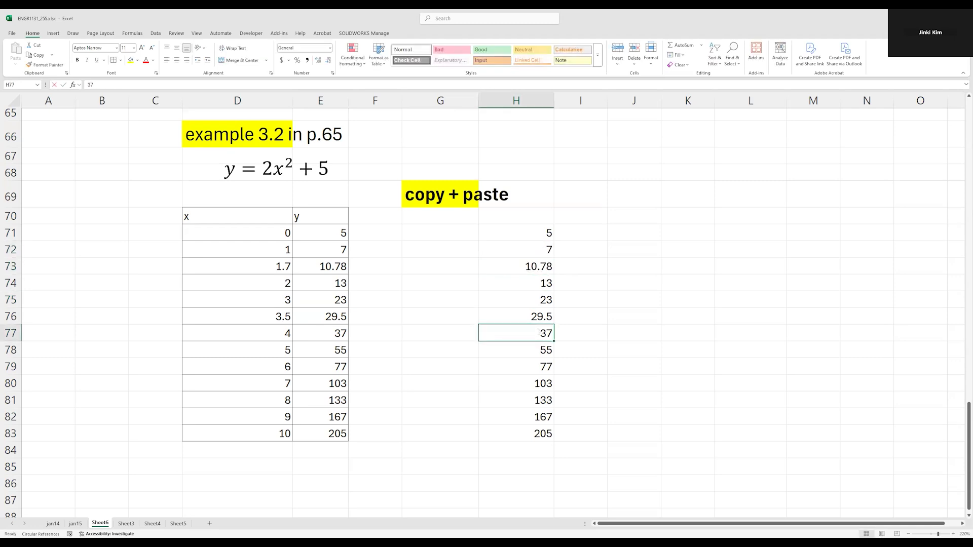
key("Escape")
double_click(543, 367)
key("Escape")
double_click(535, 403)
key("Escape")
double_click(546, 433)
Highlight the pasted range H71:H83 and undo the values paste
left_click(537, 283)
left_click_drag(537, 233, 527, 434)
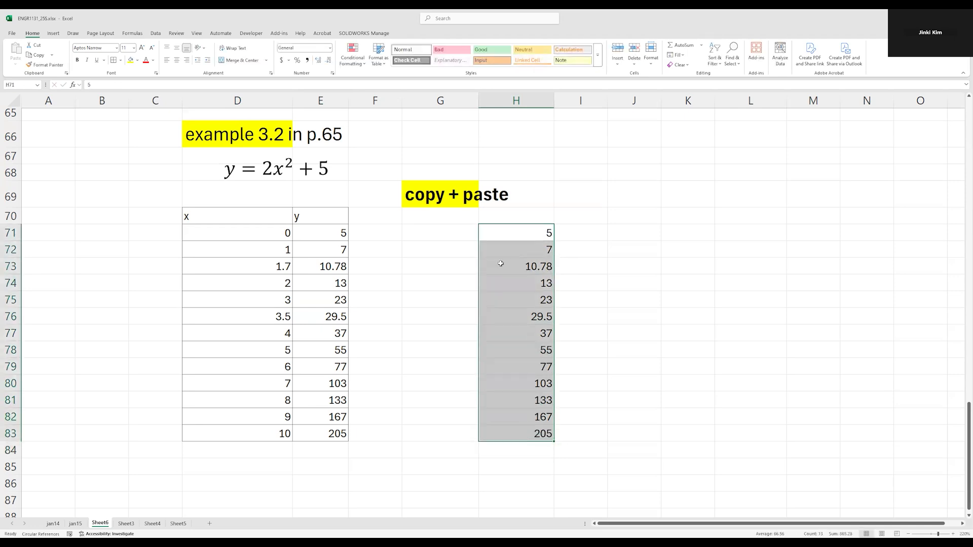
left_click_drag(525, 233, 525, 439)
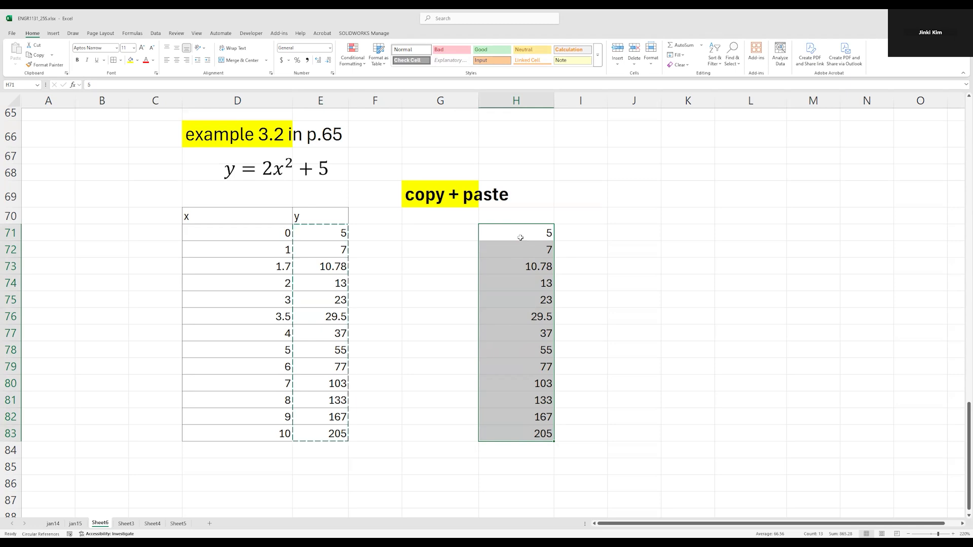
key("ctrl+z")
Copy the y column E71:E83 again and select H71 as the paste destination
left_click(332, 229)
left_click_drag(332, 229, 335, 437)
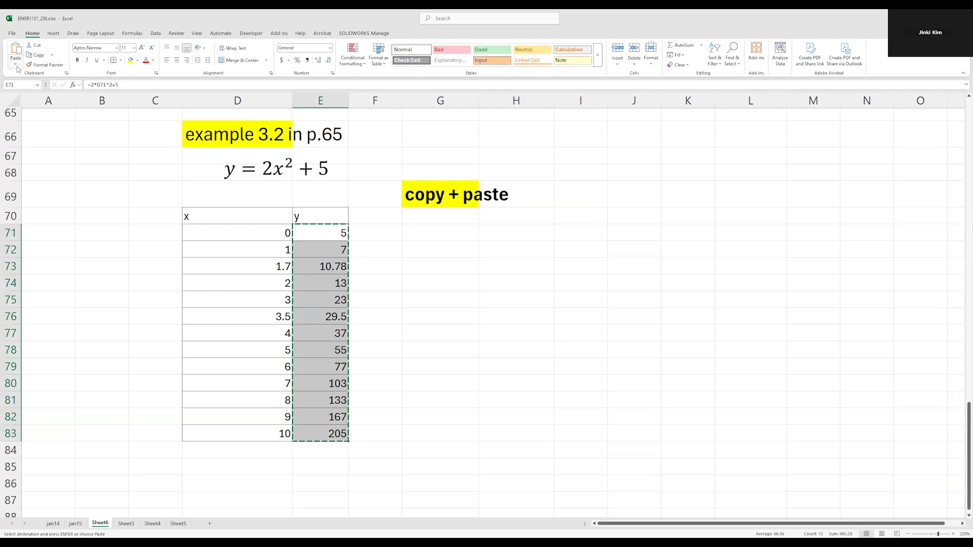
left_click(508, 232)
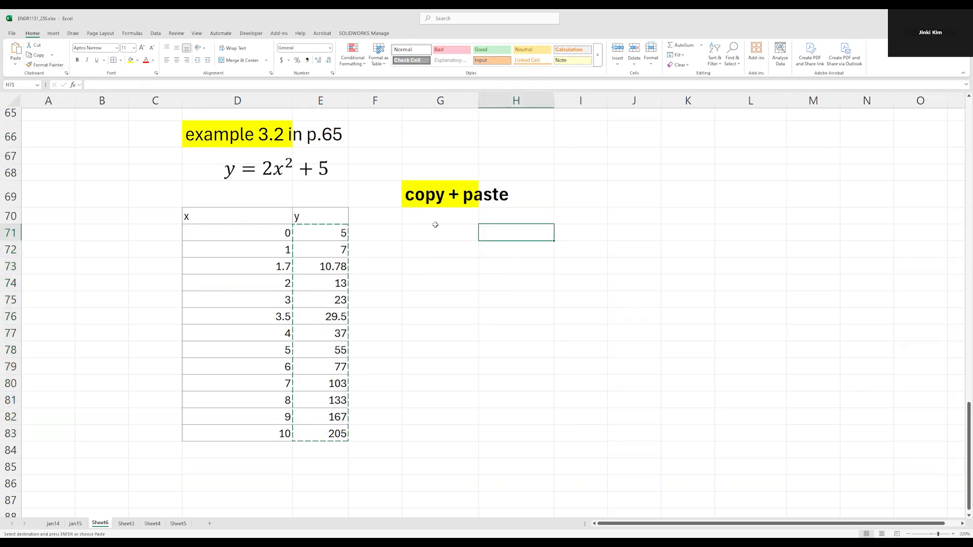
right_click(507, 232)
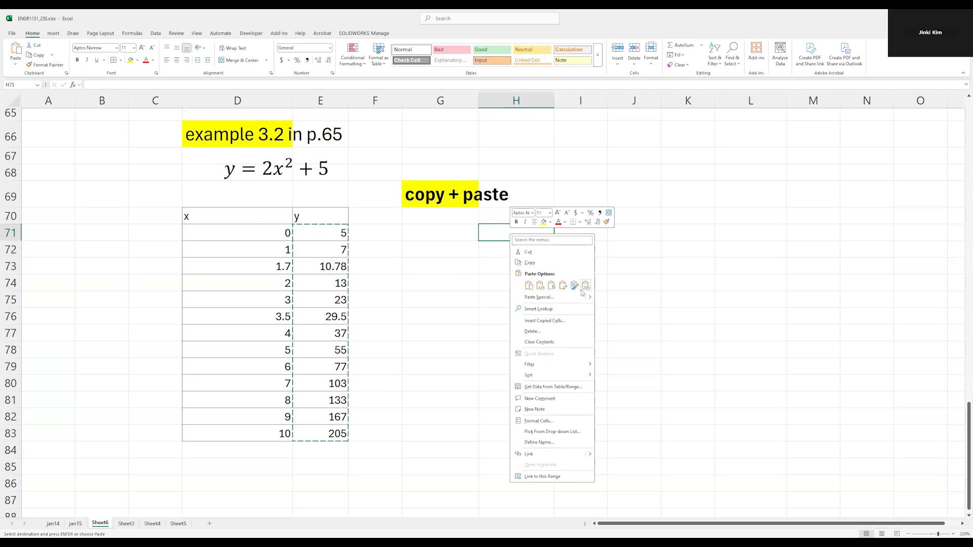
Try pasting the copied column at H71 with the Formulas & Number Formatting option
left_click(17, 67)
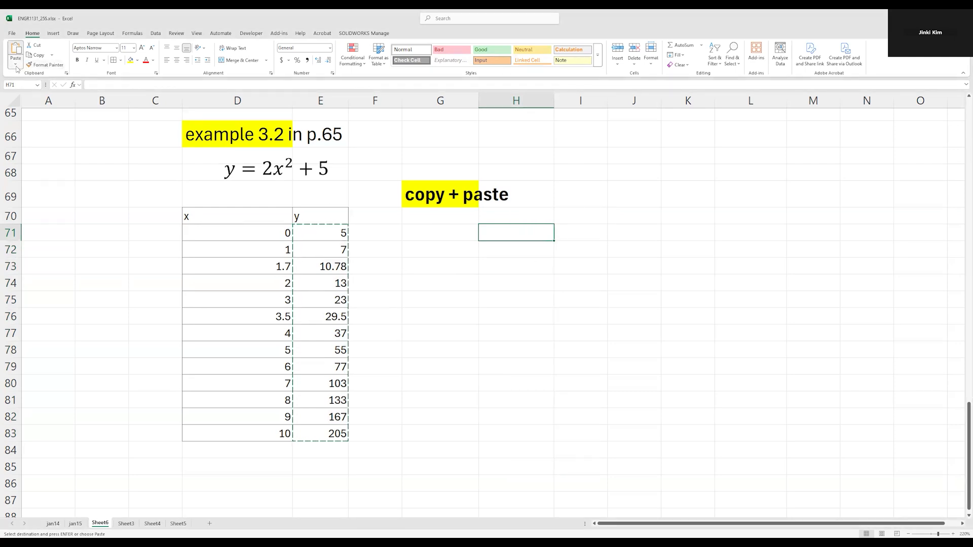
left_click(17, 67)
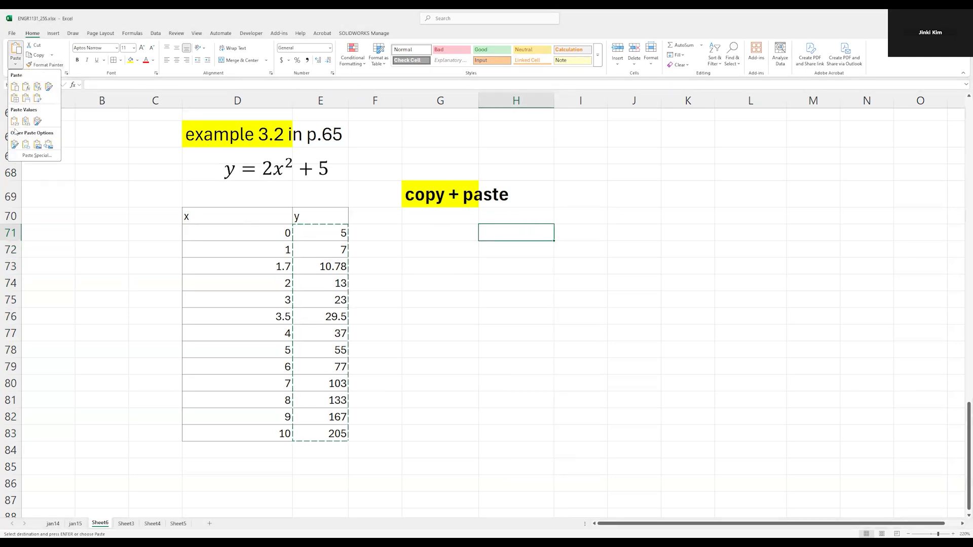
left_click(37, 87)
left_click(473, 300)
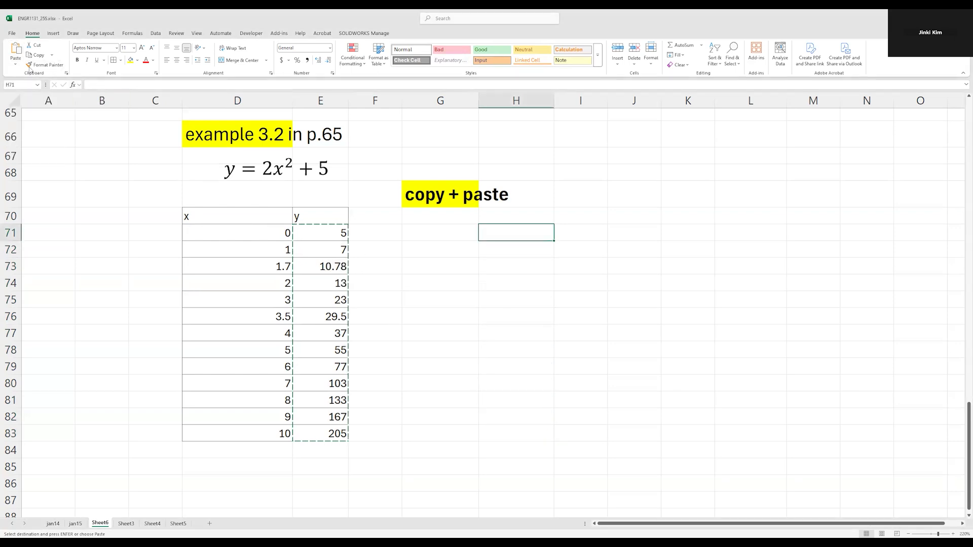
Paste only the values of the copied y column into H71:H83
left_click(15, 64)
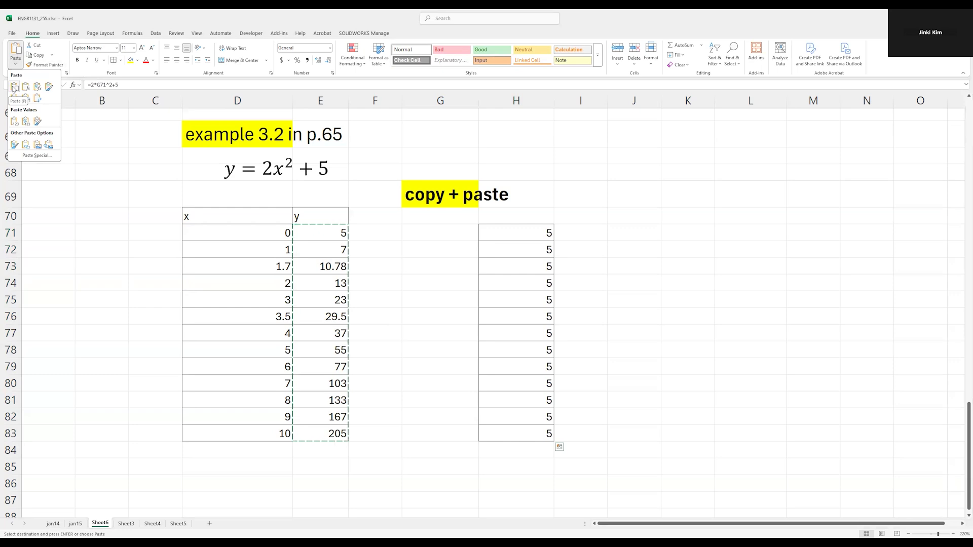
left_click(16, 123)
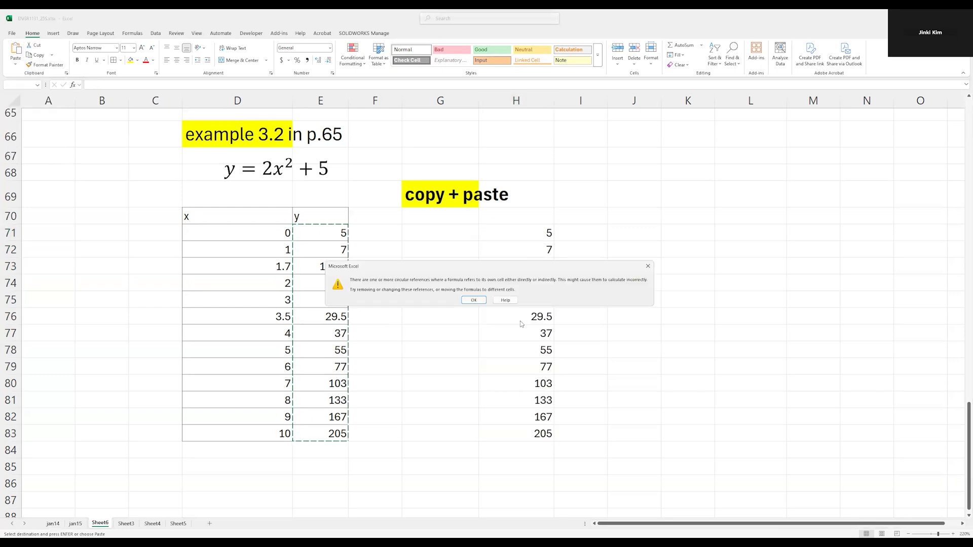